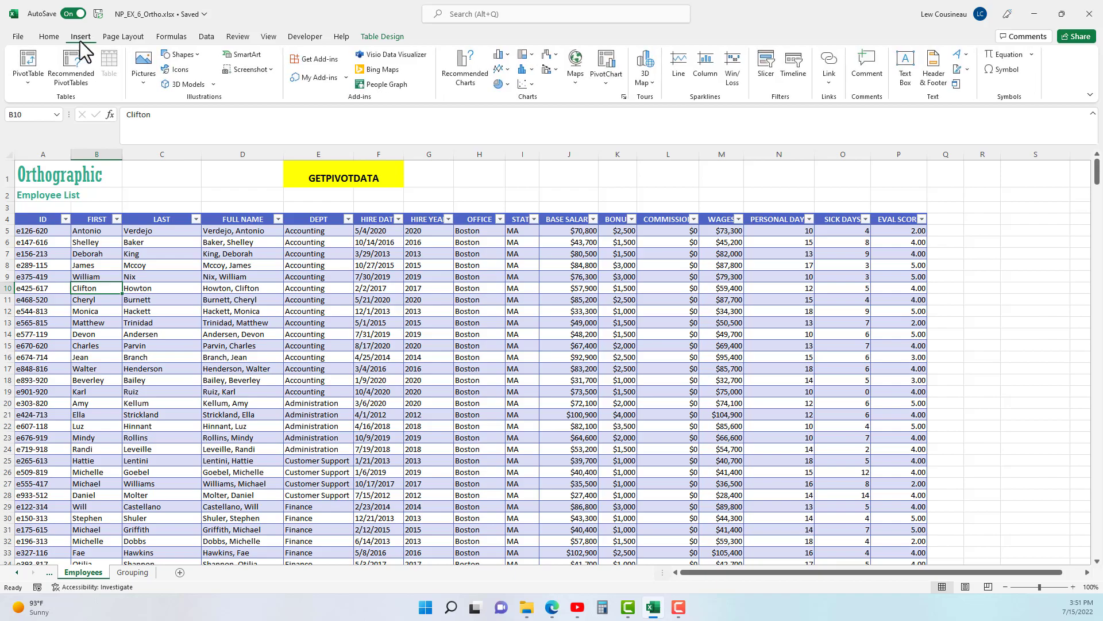
# - Create a PivotTable from the employee table on a new worksheet, with OFFICE as rows and WAGES as summed values
pyautogui.click(28, 66)
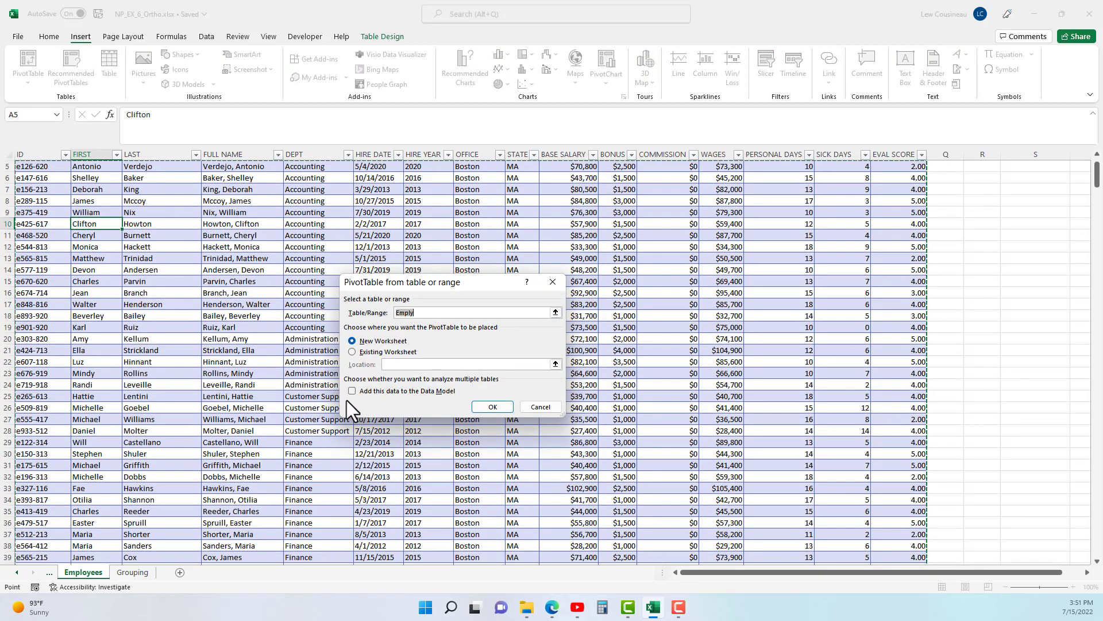
pyautogui.click(491, 407)
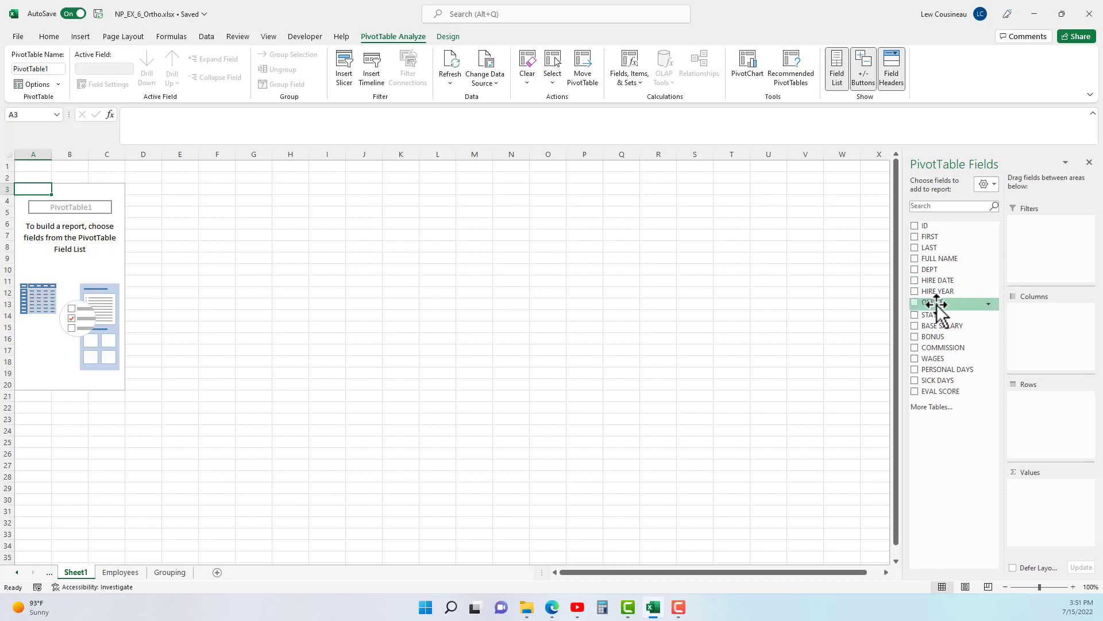
pyautogui.moveTo(937, 305); pyautogui.dragTo(1057, 425)
pyautogui.moveTo(939, 357); pyautogui.dragTo(1068, 488)
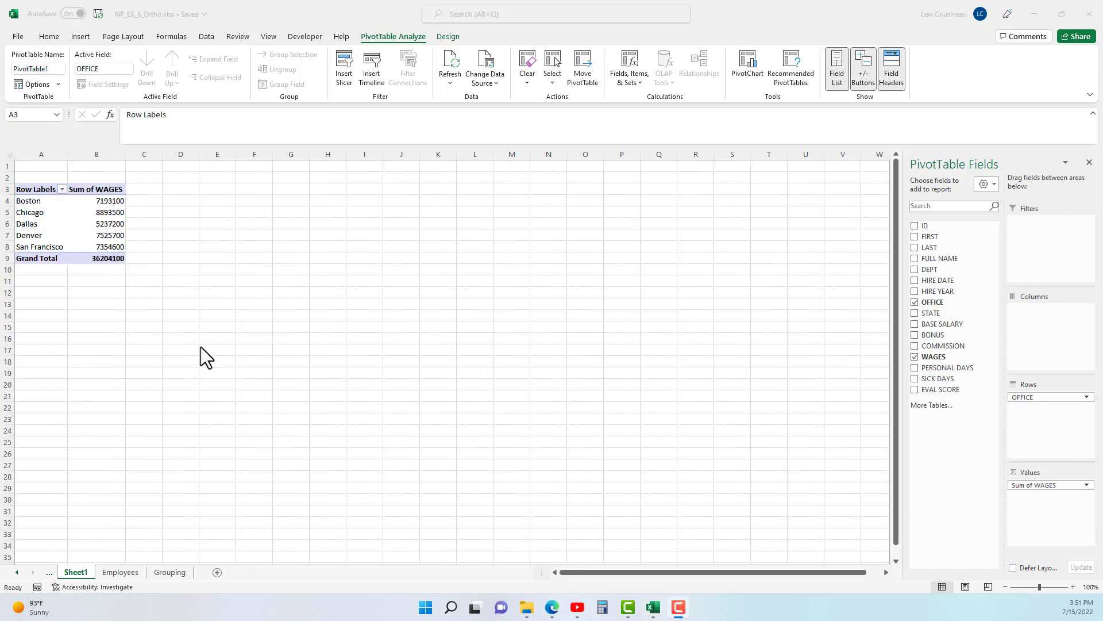
# - Sort the PivotTable's office row labels from Z to A
pyautogui.click(41, 214)
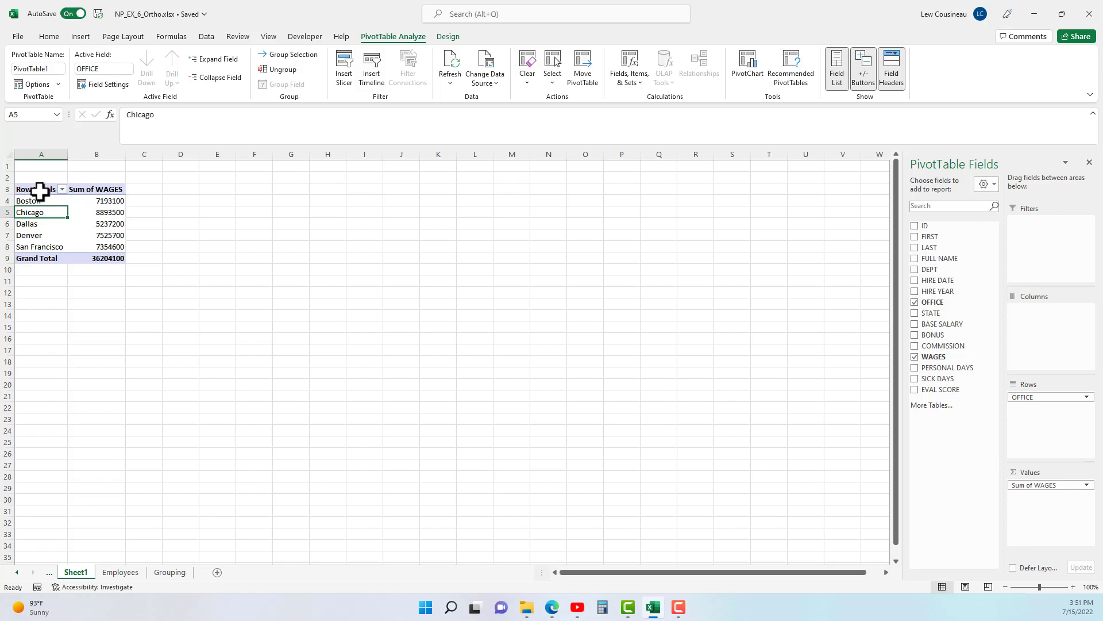
pyautogui.click(62, 190)
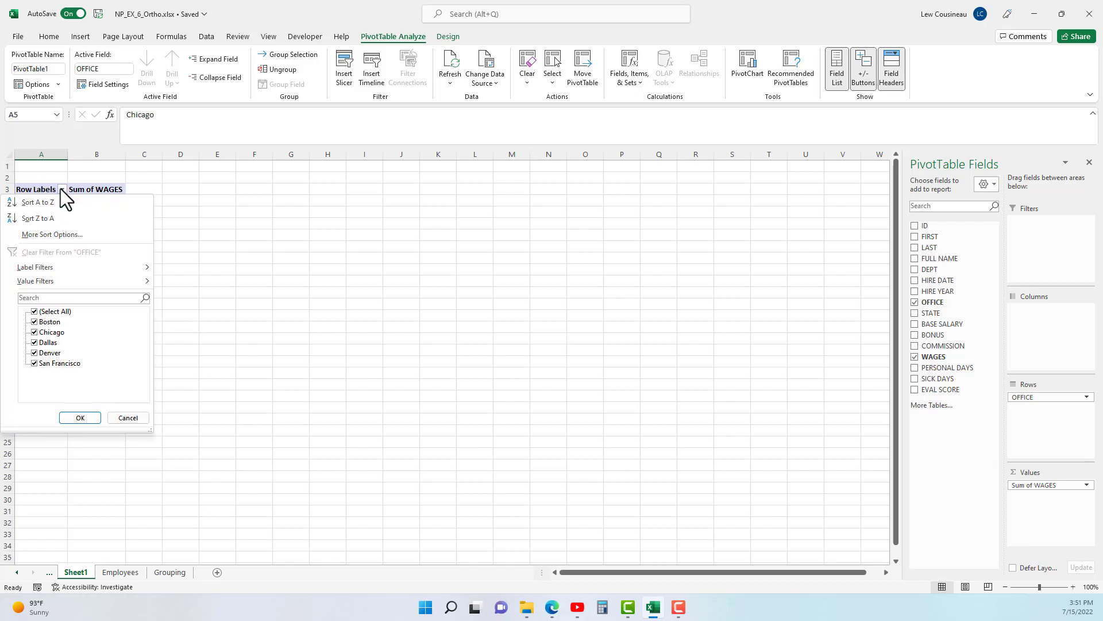
pyautogui.moveTo(35, 272)
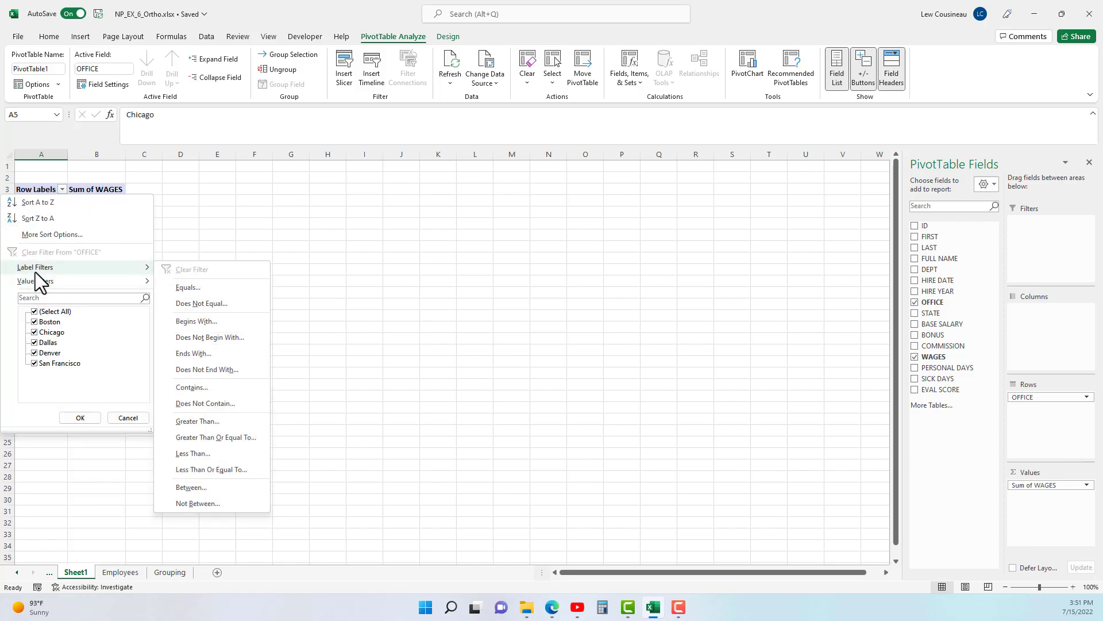
pyautogui.click(46, 217)
# - Sort the offices by their Sum of WAGES values from largest to smallest
pyautogui.click(99, 211)
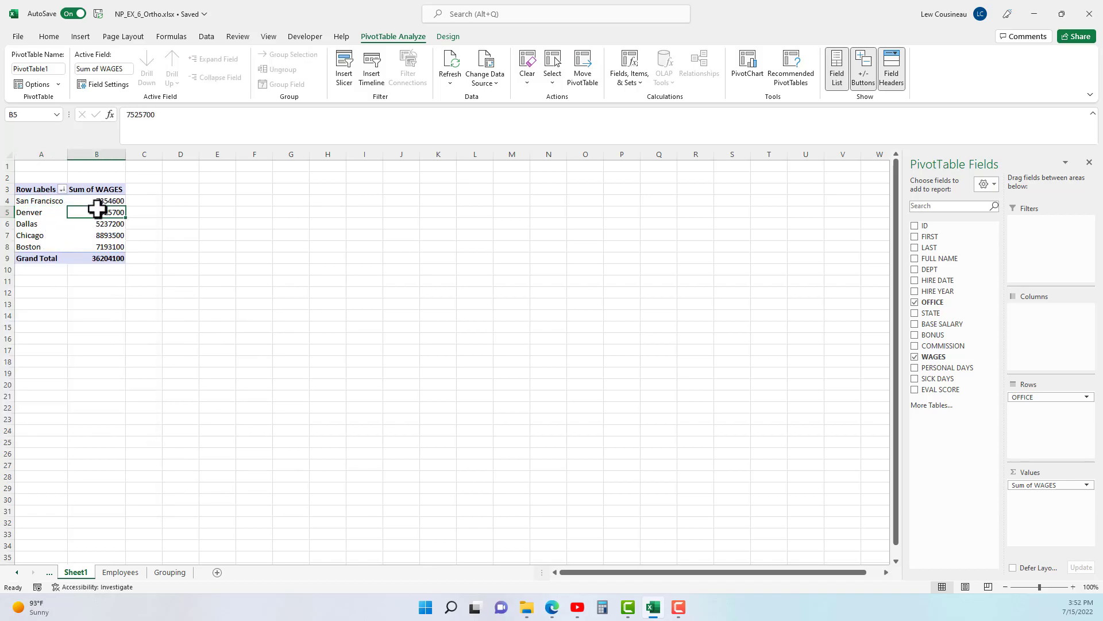
pyautogui.click(110, 200)
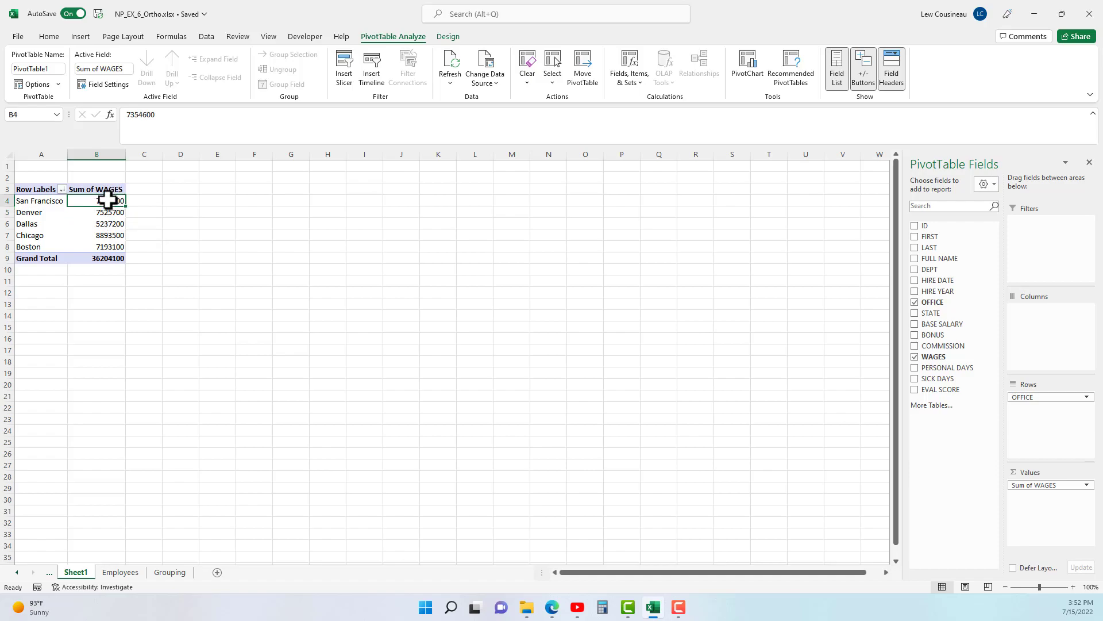
pyautogui.rightClick(101, 200)
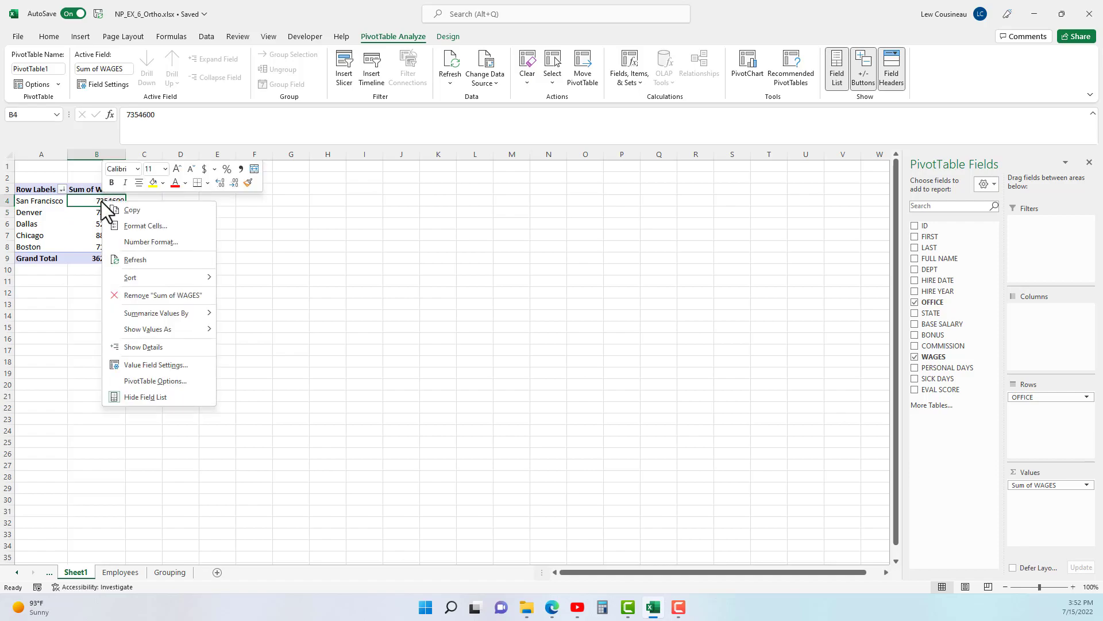
pyautogui.moveTo(138, 279)
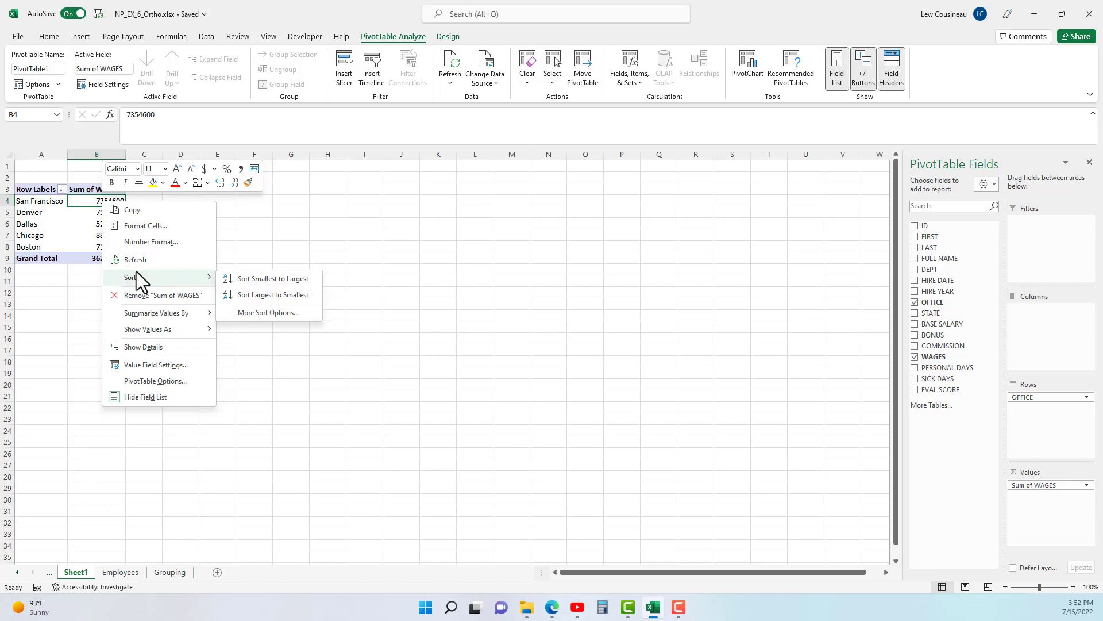
pyautogui.click(248, 295)
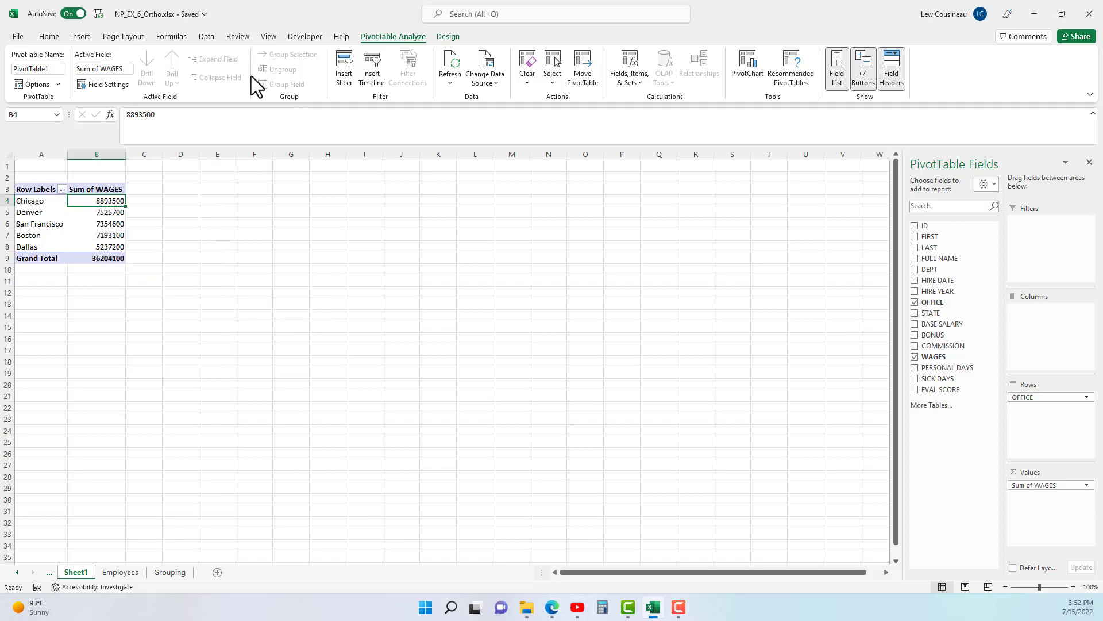
# - Sort the PivotTable's office row labels alphabetically from A to Z
pyautogui.click(206, 36)
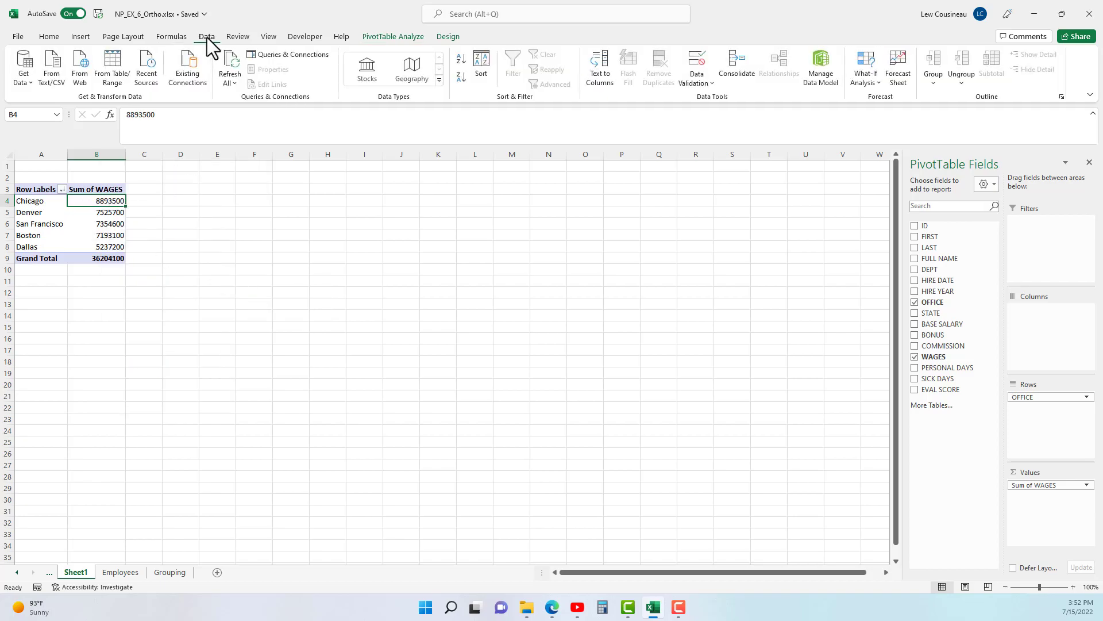
pyautogui.click(460, 68)
pyautogui.click(462, 79)
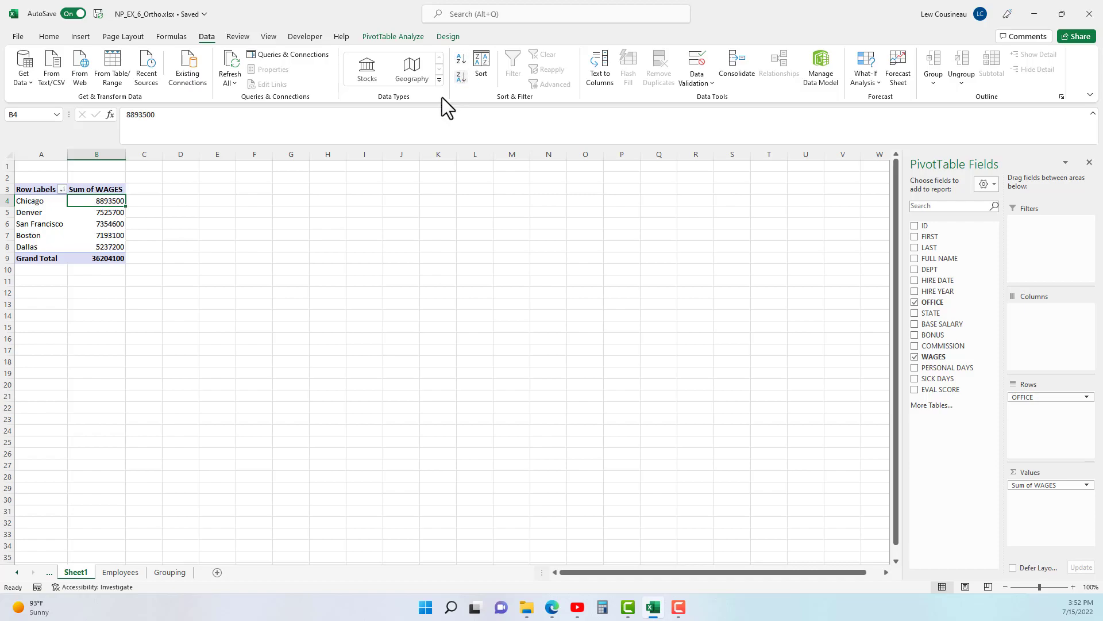
pyautogui.click(57, 214)
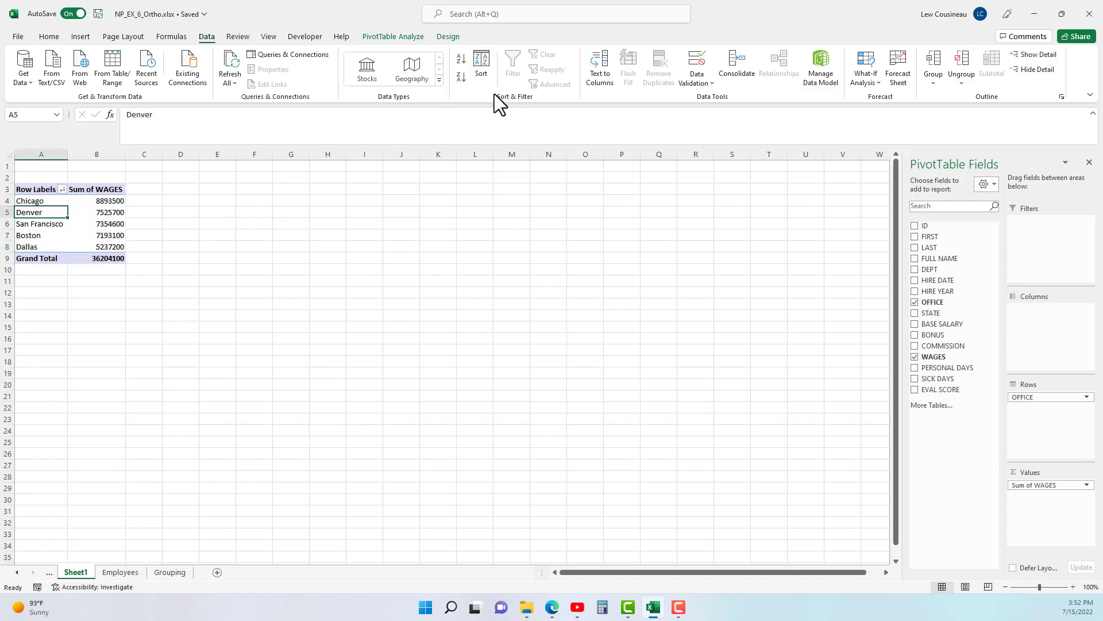
pyautogui.click(462, 60)
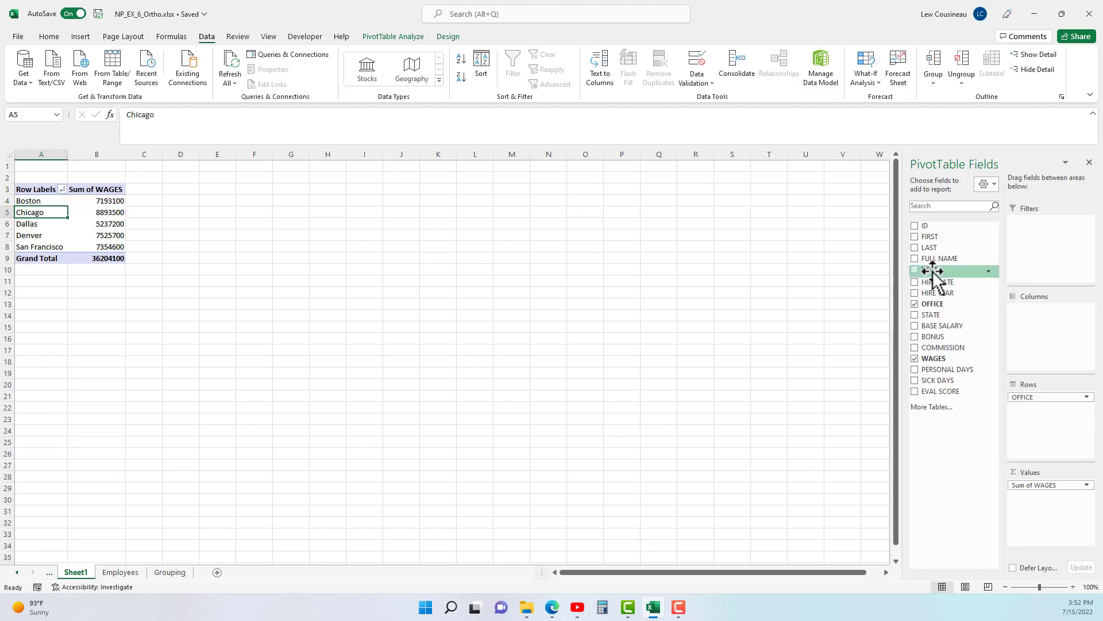
# - Add DEPT beneath OFFICE in the PivotTable rows and sort the office labels from Z to A
pyautogui.moveTo(933, 272); pyautogui.dragTo(1044, 410)
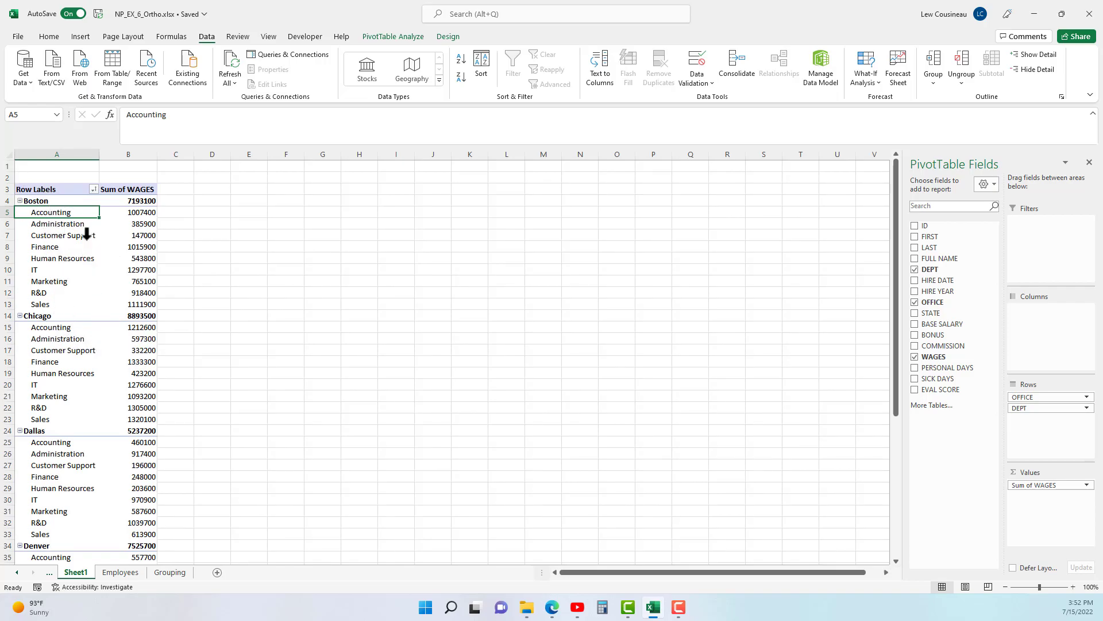
pyautogui.click(32, 201)
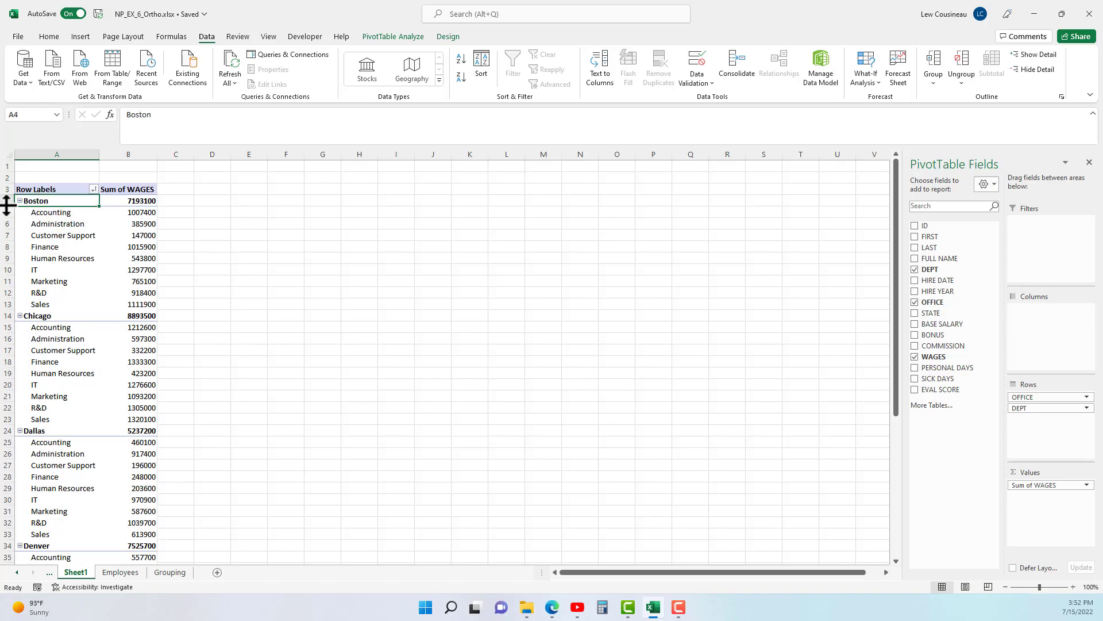
pyautogui.click(460, 81)
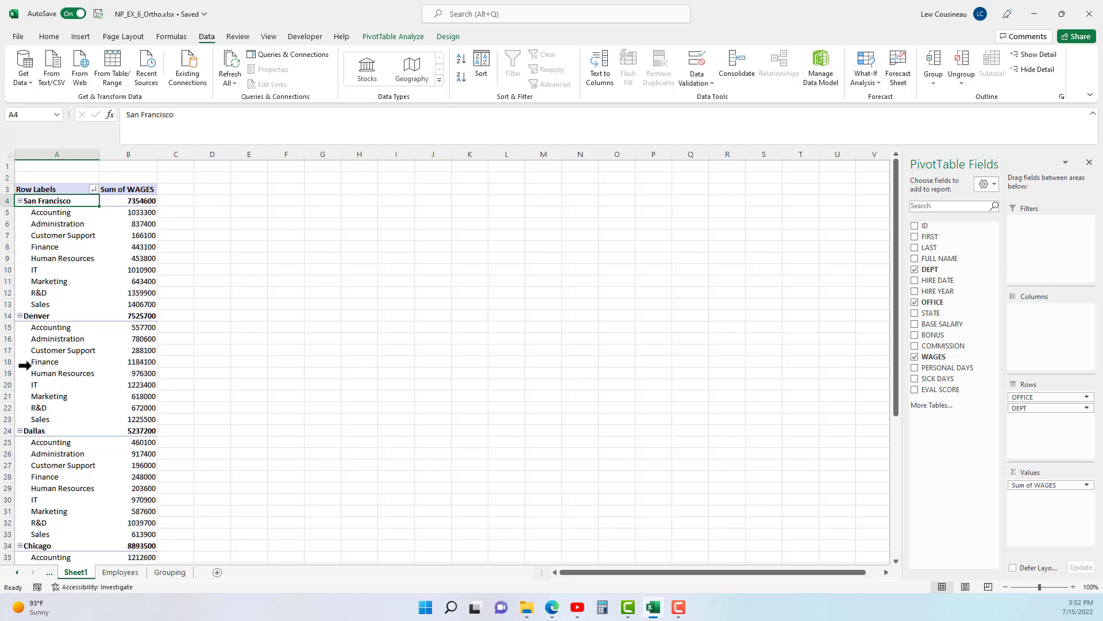
pyautogui.scroll(-4, 16, 484)
pyautogui.scroll(4, 77, 443)
# - Sort the departments within each office from Z to A, and re-sort them by Sum of WAGES from largest to smallest
pyautogui.click(52, 213)
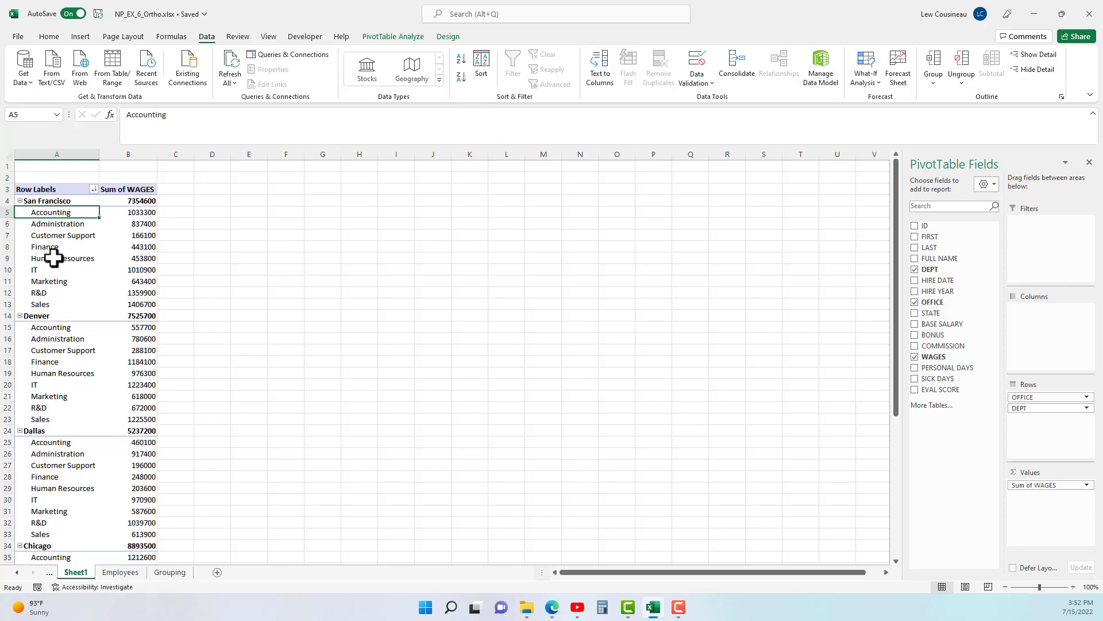
pyautogui.click(461, 77)
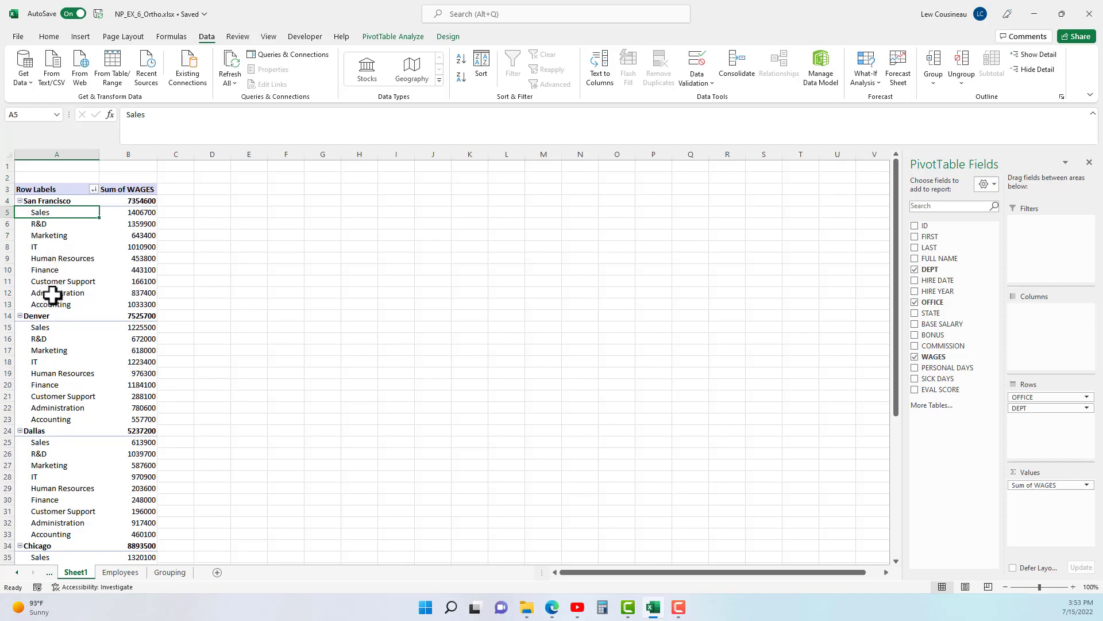
pyautogui.click(135, 215)
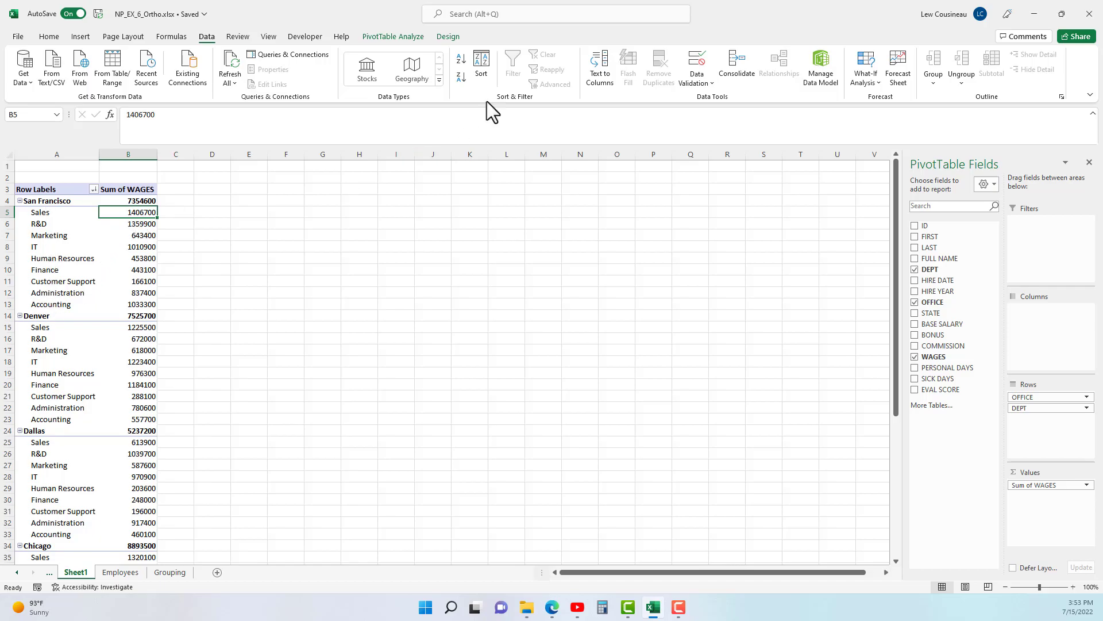
pyautogui.click(460, 77)
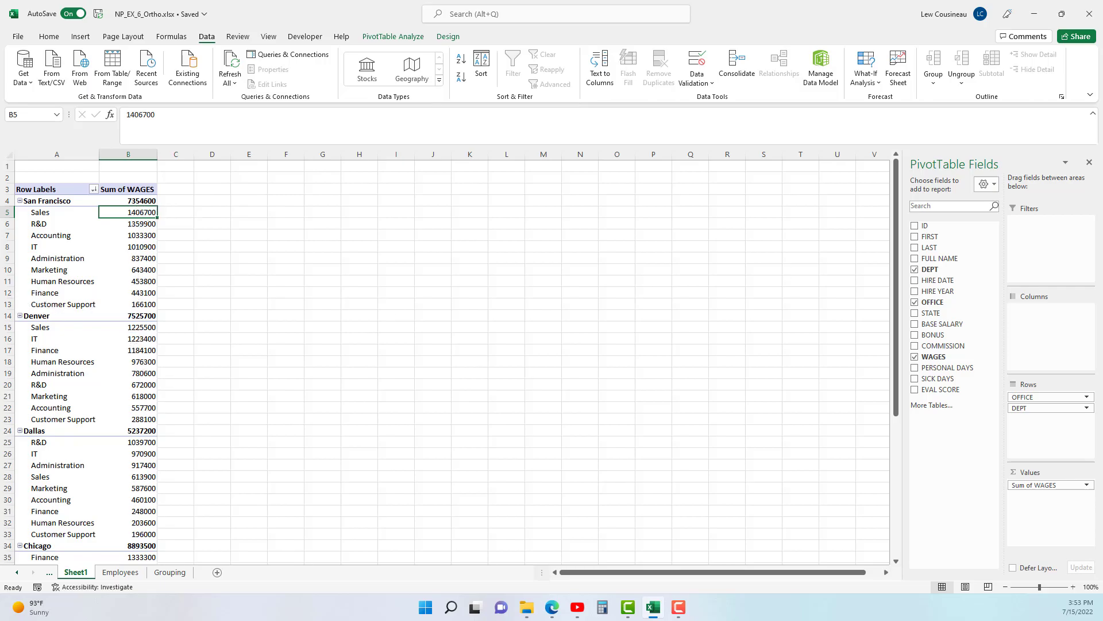
# - Change the PivotTable's report layout to Tabular Form
pyautogui.click(62, 247)
pyautogui.click(402, 36)
pyautogui.click(455, 37)
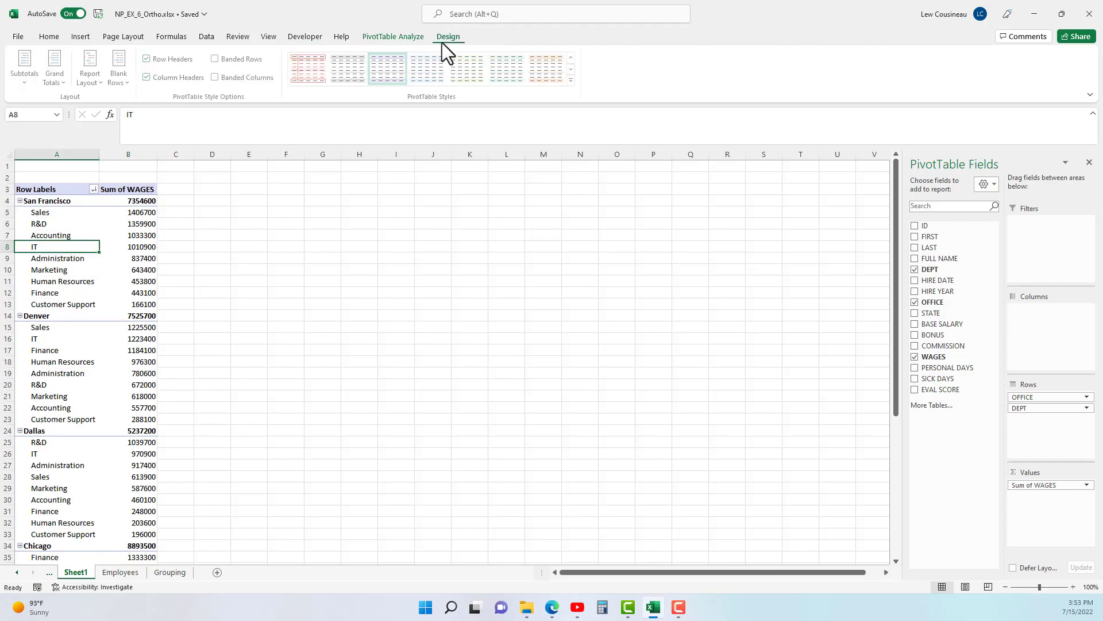
pyautogui.click(92, 78)
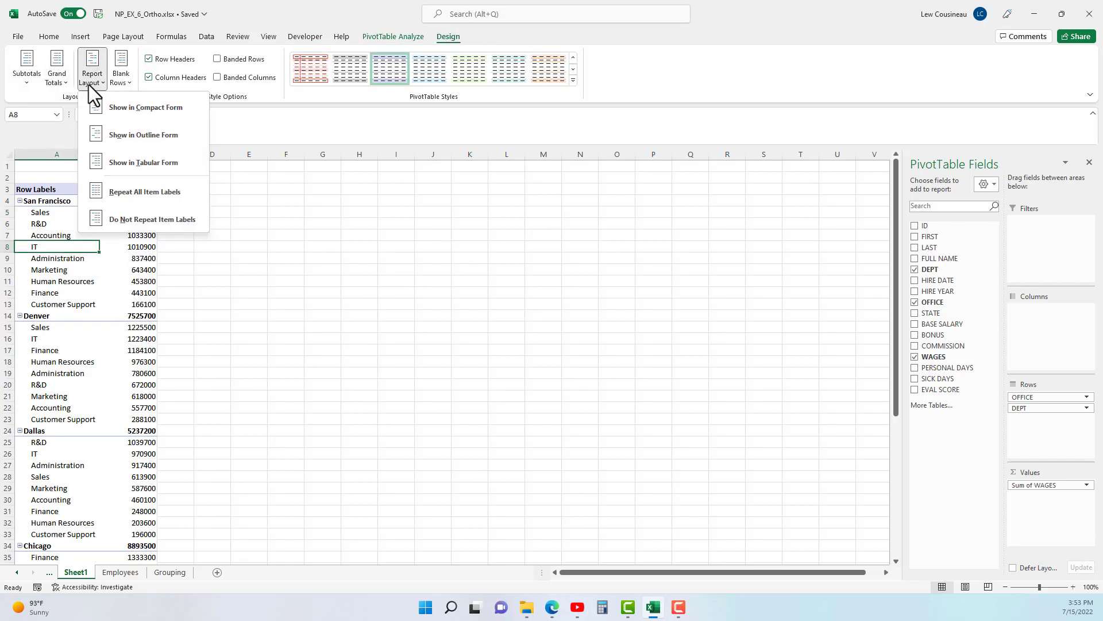
pyautogui.click(140, 134)
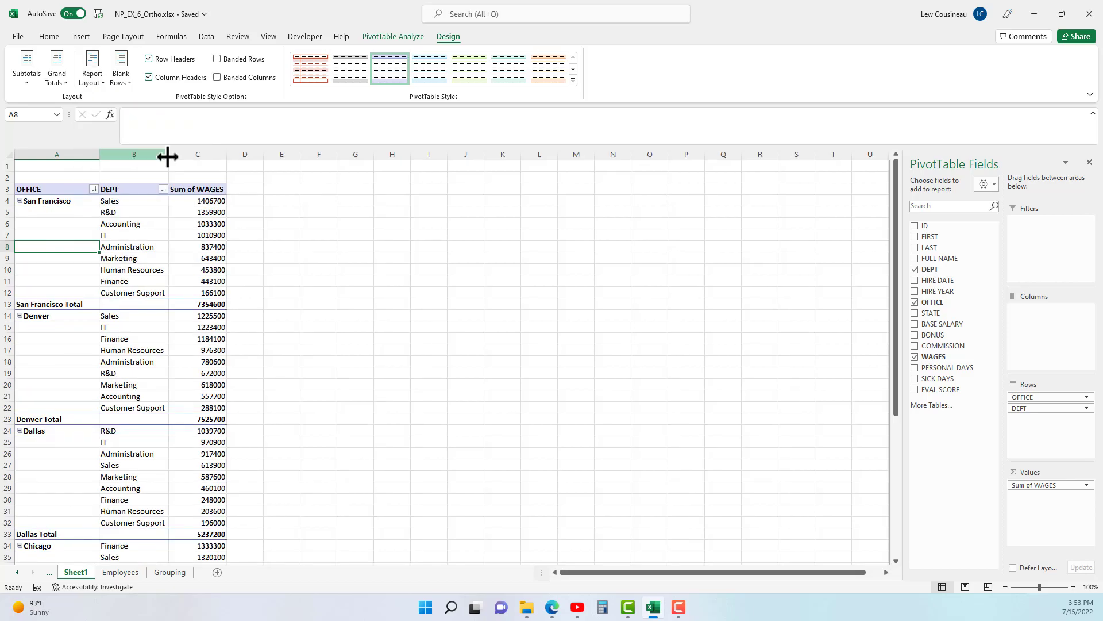
# - Examine the San Francisco office's wage total and the wages of its departments
pyautogui.click(214, 305)
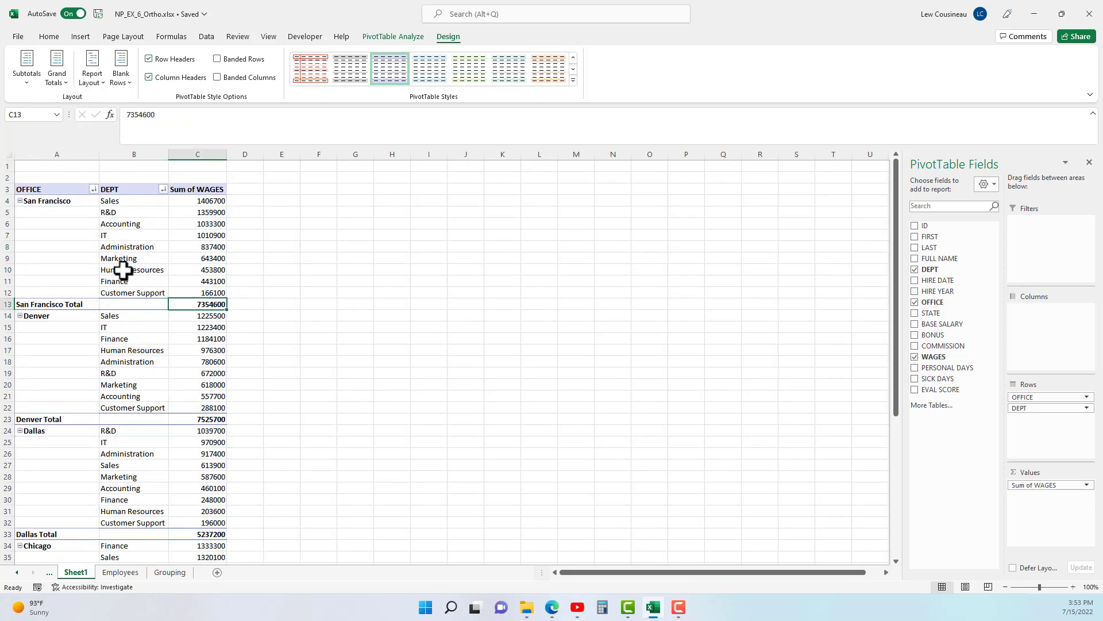
pyautogui.click(46, 200)
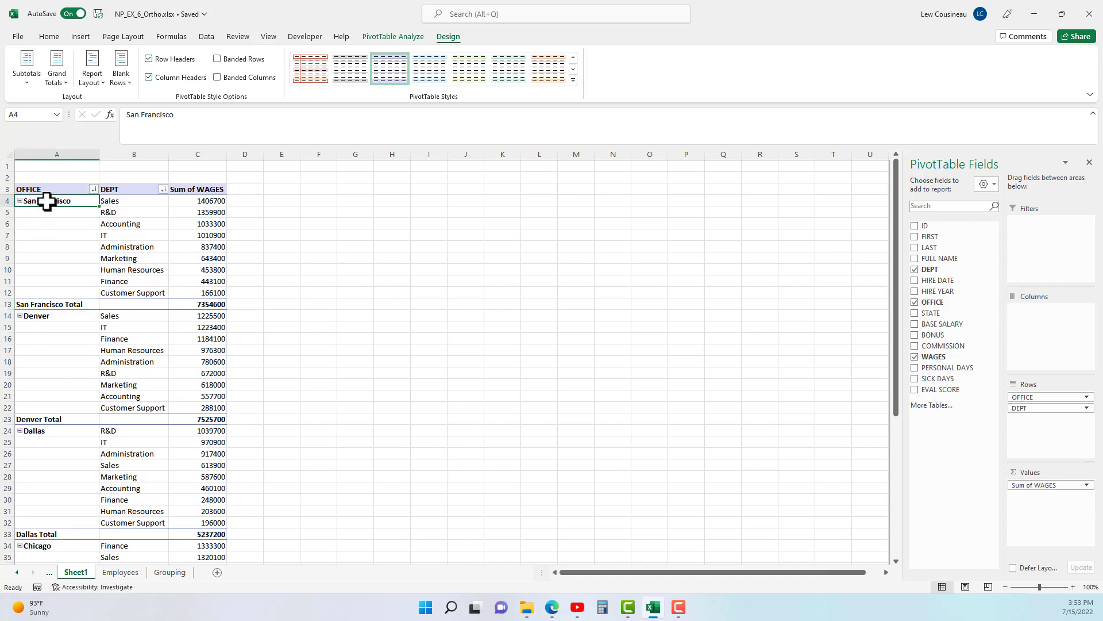
pyautogui.click(213, 304)
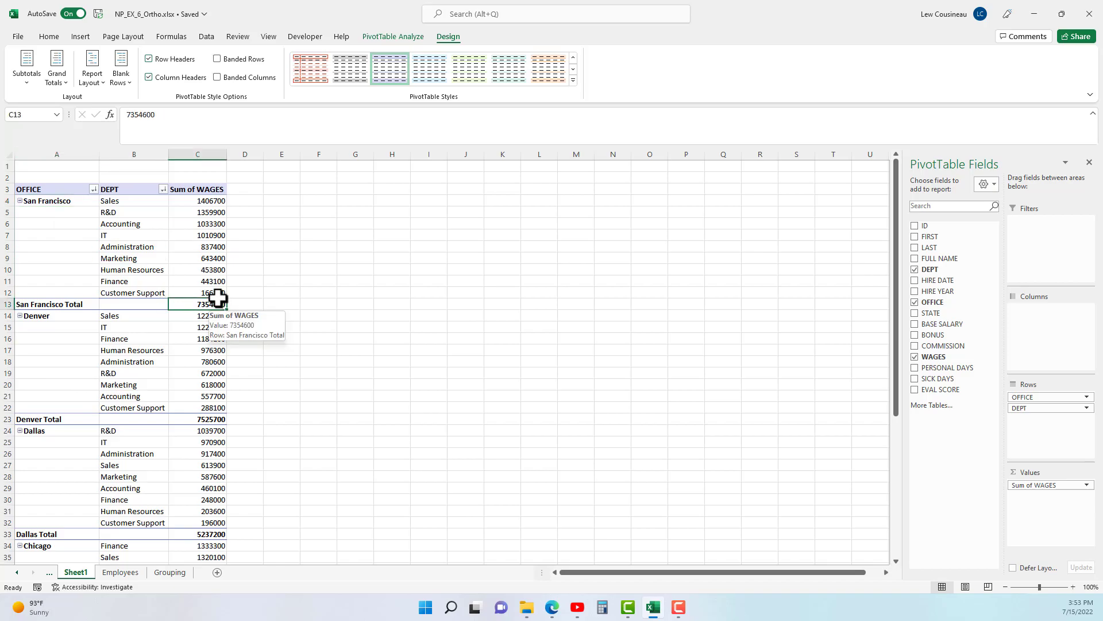
pyautogui.click(208, 216)
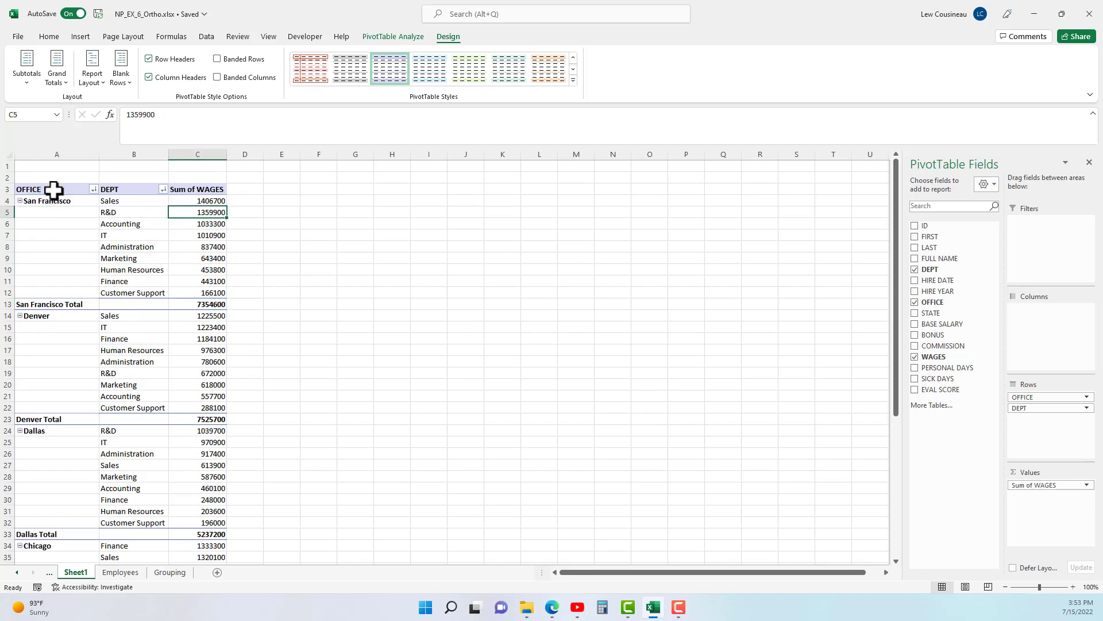
pyautogui.click(205, 304)
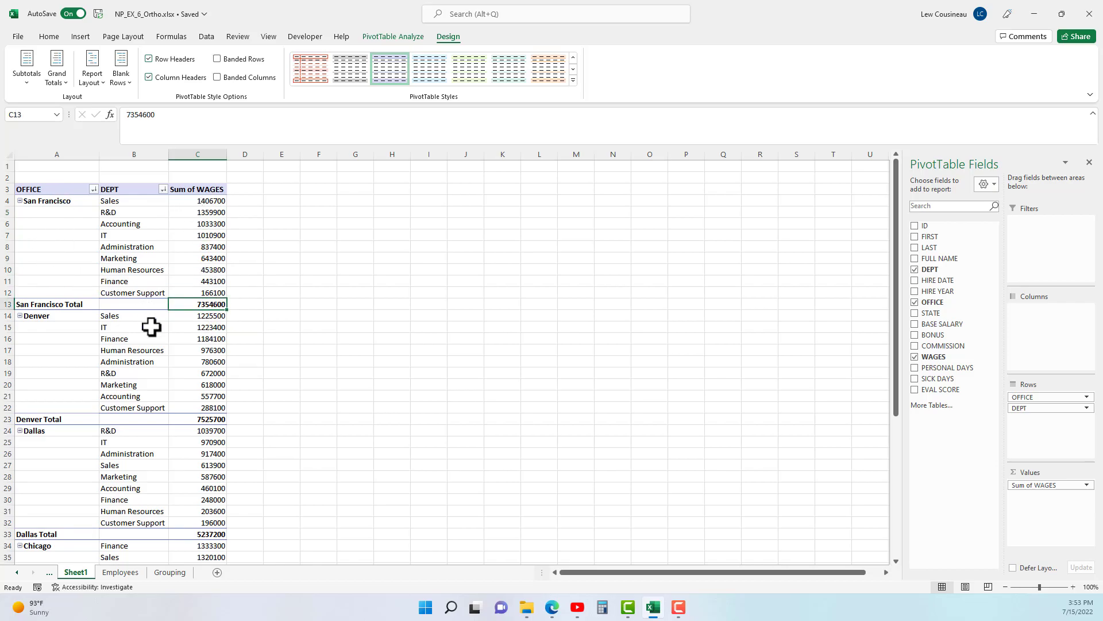
# - Sort the offices in the PivotTable in descending order by Sum of WAGES
pyautogui.click(41, 200)
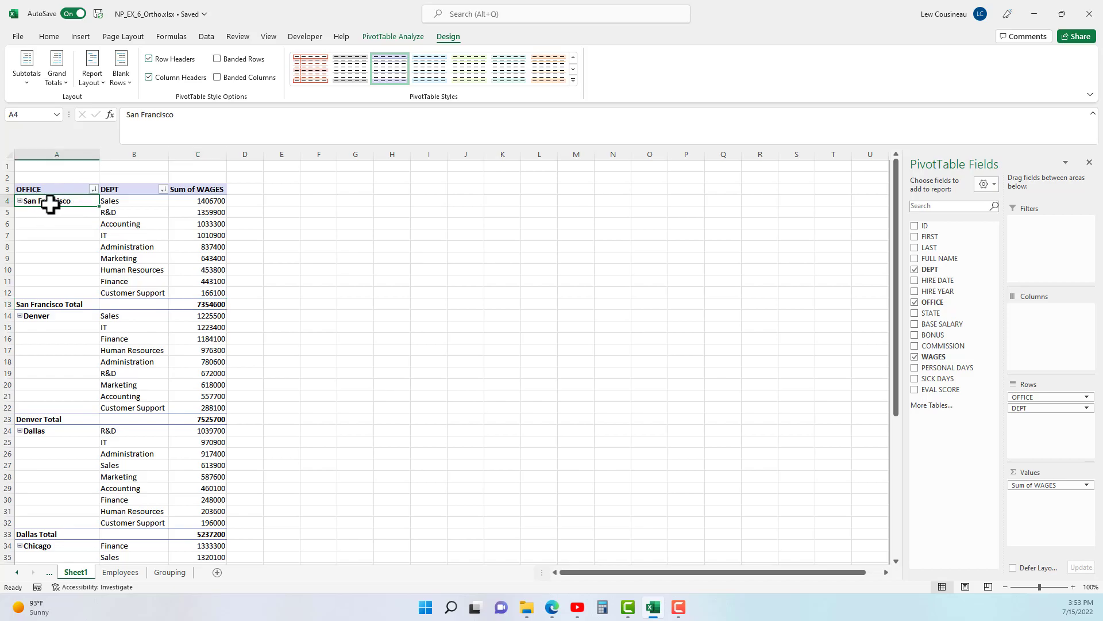
pyautogui.click(93, 189)
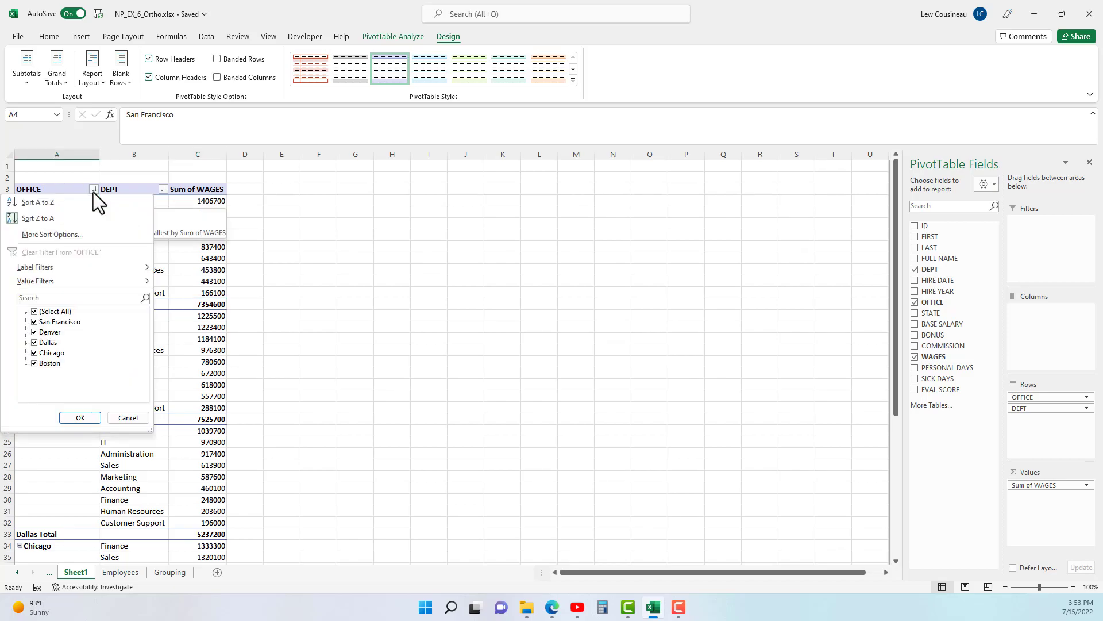
pyautogui.click(46, 235)
pyautogui.moveTo(438, 256); pyautogui.dragTo(382, 209)
pyautogui.click(334, 239)
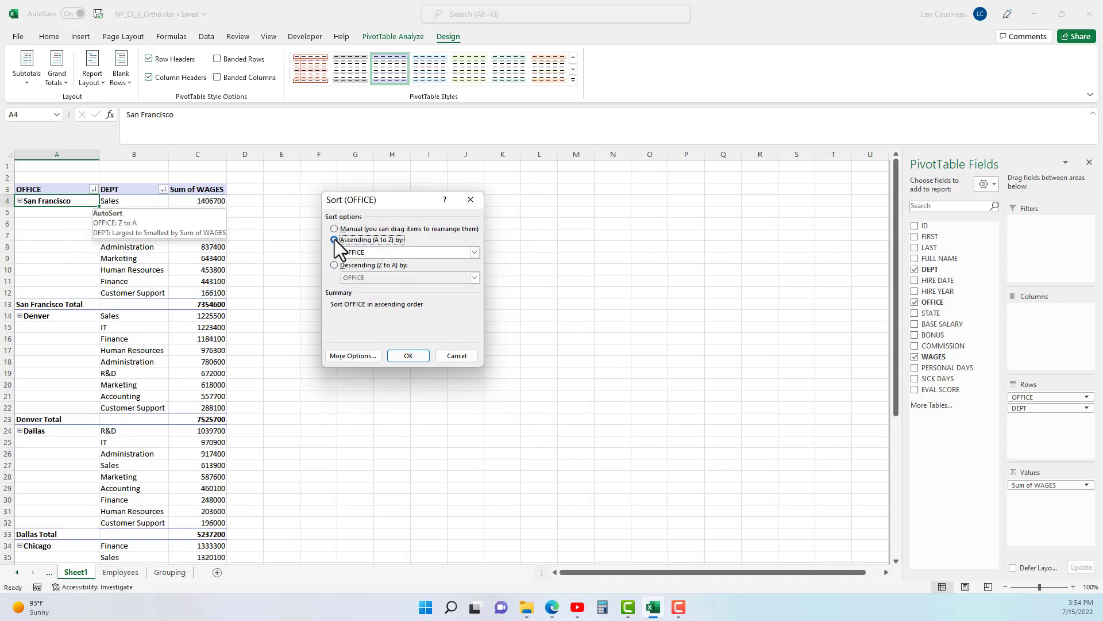
pyautogui.click(335, 264)
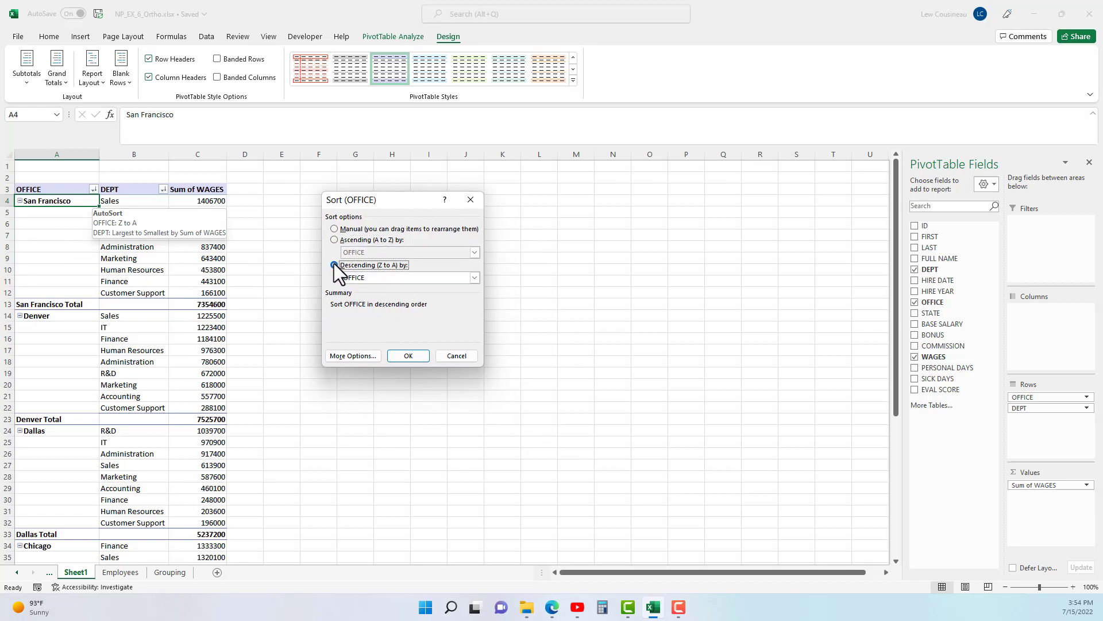
pyautogui.click(475, 277)
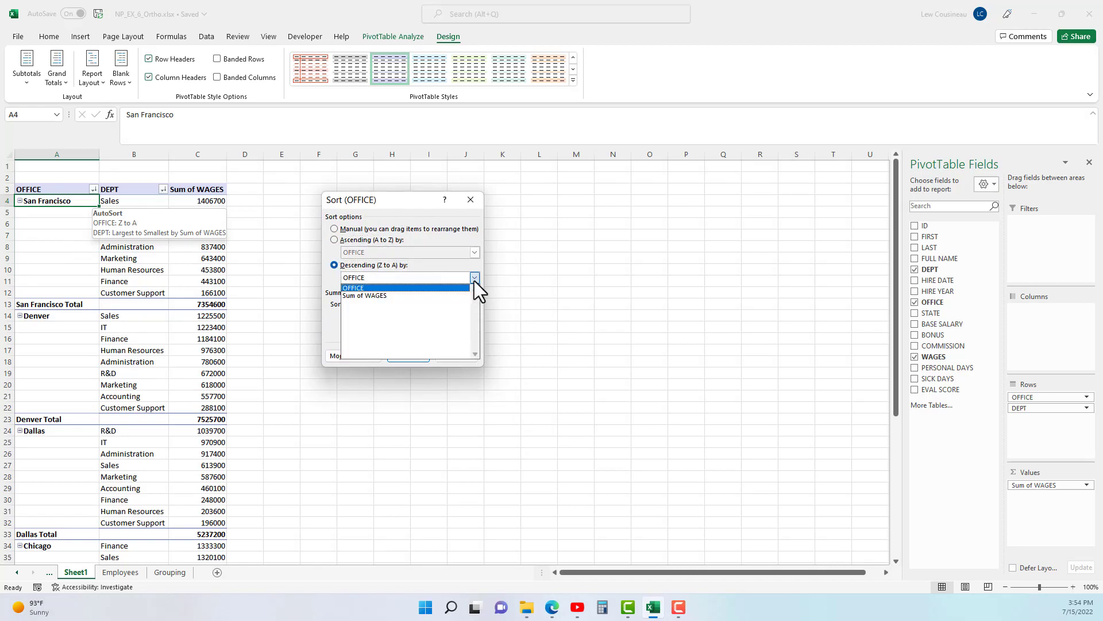
pyautogui.click(374, 295)
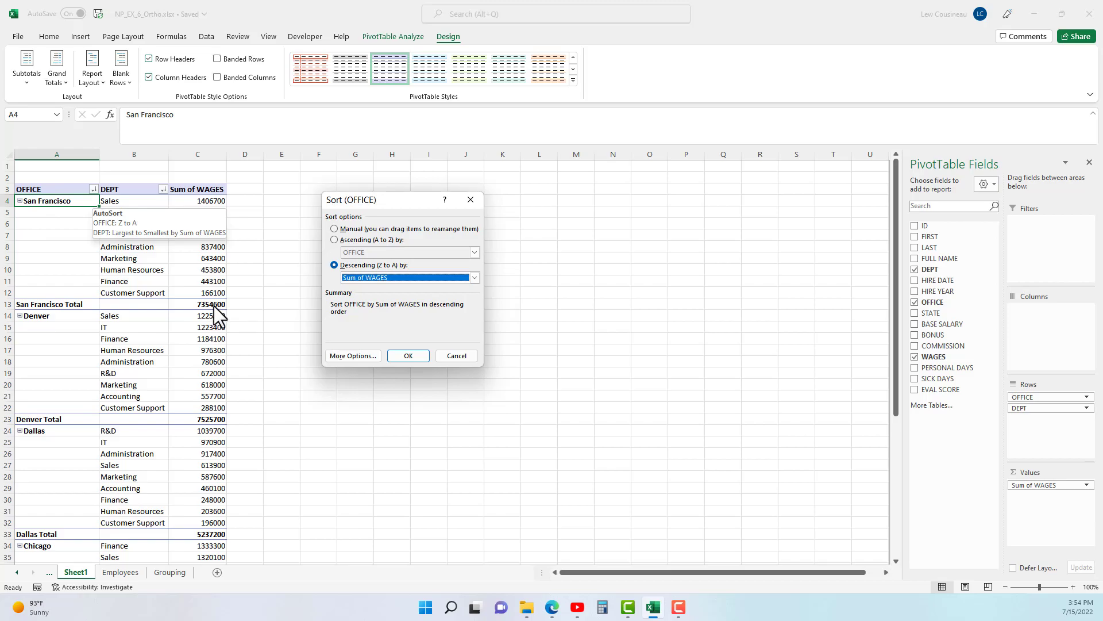
pyautogui.click(408, 356)
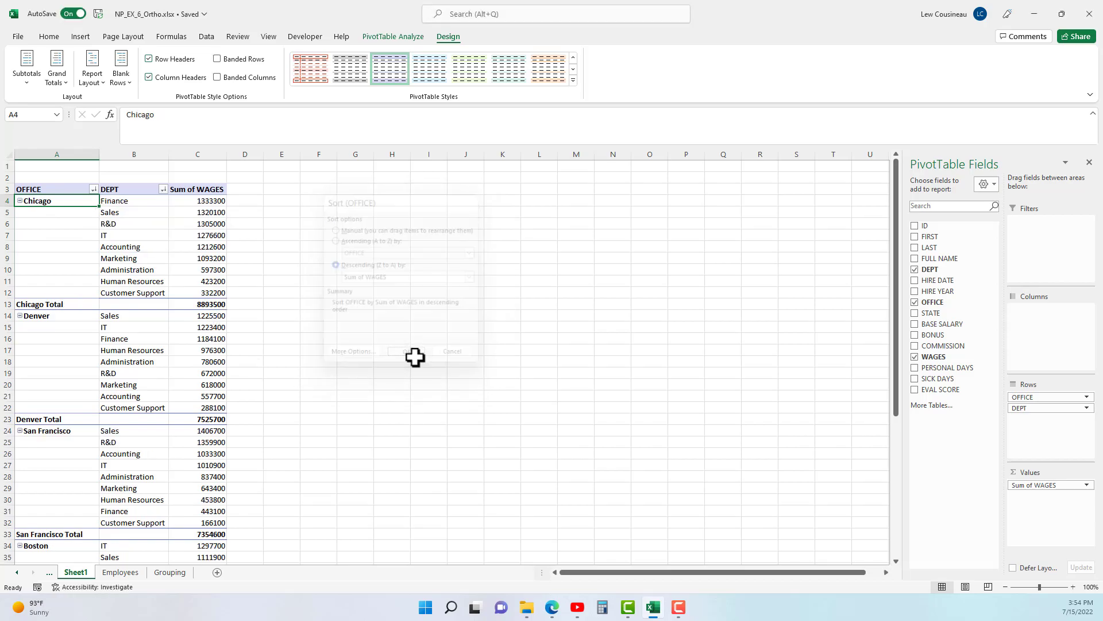
# - Examine the wage subtotals of the offices down the PivotTable to check their descending order
pyautogui.click(202, 305)
pyautogui.scroll(-2, 203, 322)
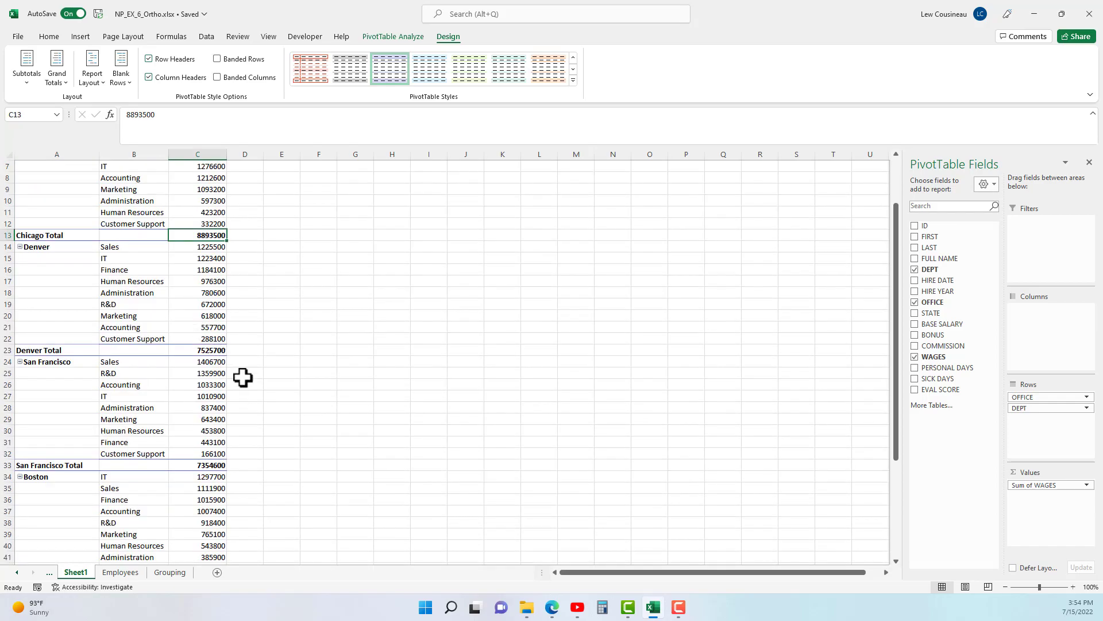
pyautogui.scroll(2, 242, 377)
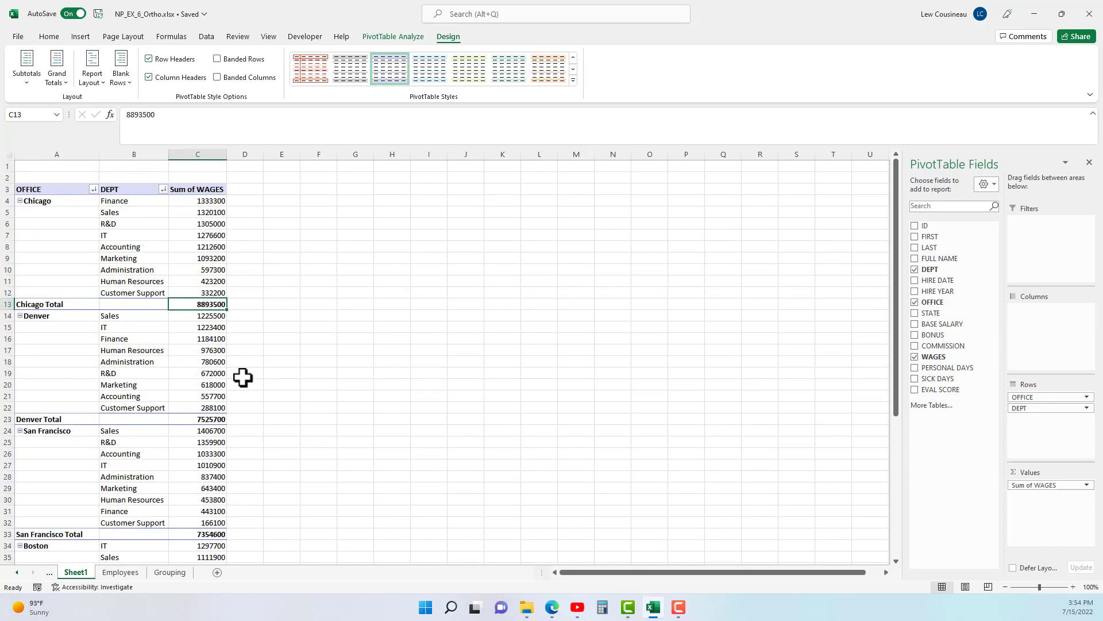
pyautogui.scroll(-9, 242, 377)
pyautogui.scroll(9, 244, 377)
pyautogui.click(212, 421)
pyautogui.scroll(-5, 213, 426)
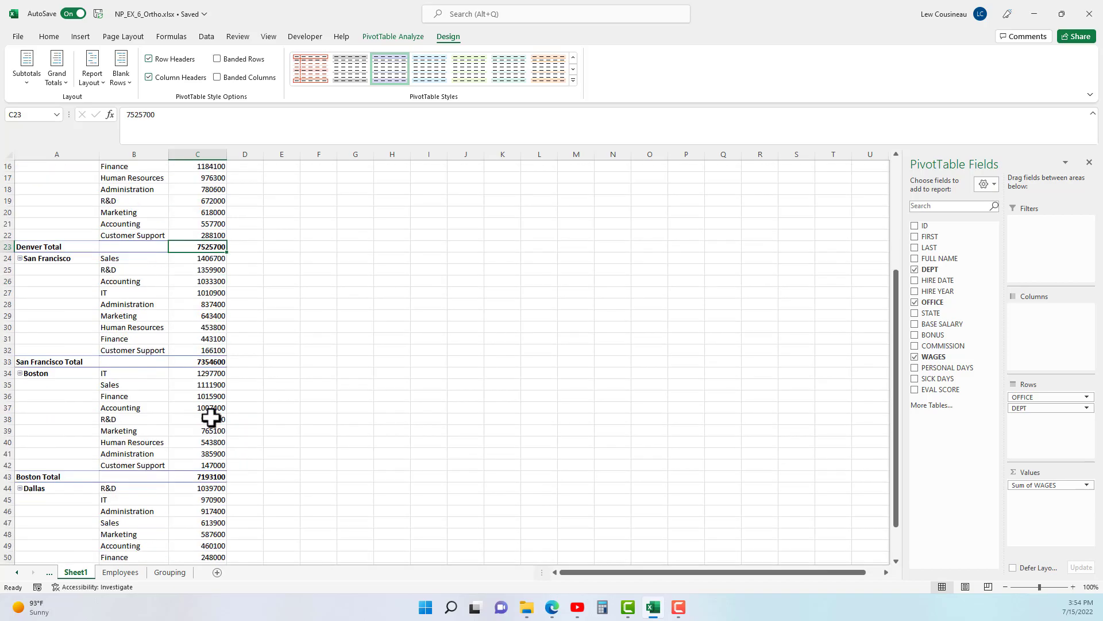
pyautogui.click(216, 364)
pyautogui.click(215, 475)
pyautogui.scroll(5, 281, 392)
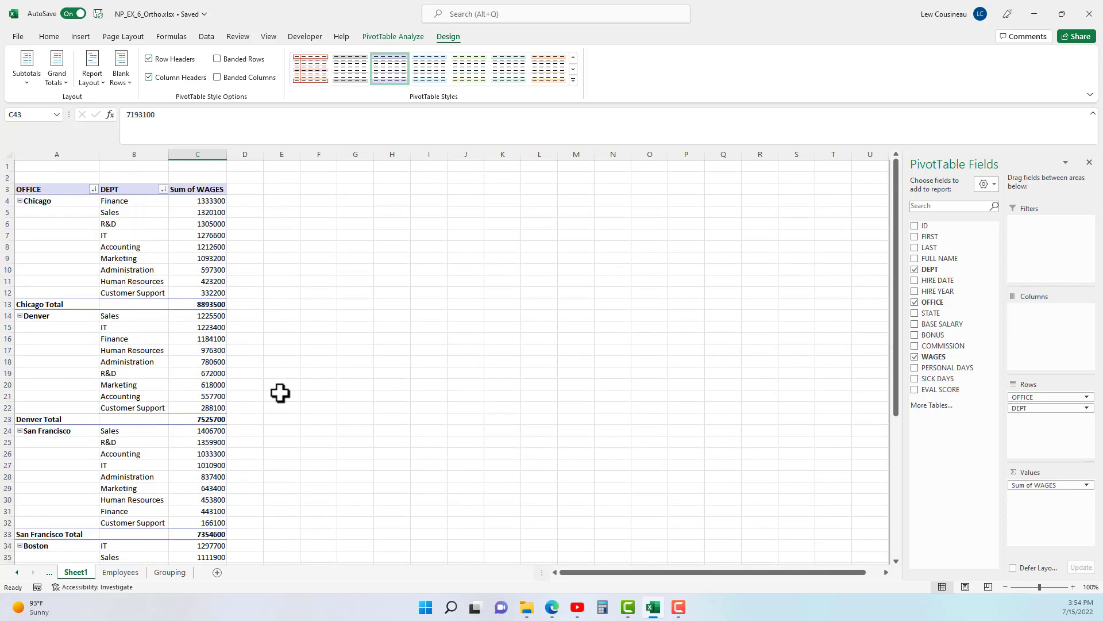
# - Review the sort options applied to the OFFICE field without changing them
pyautogui.click(50, 201)
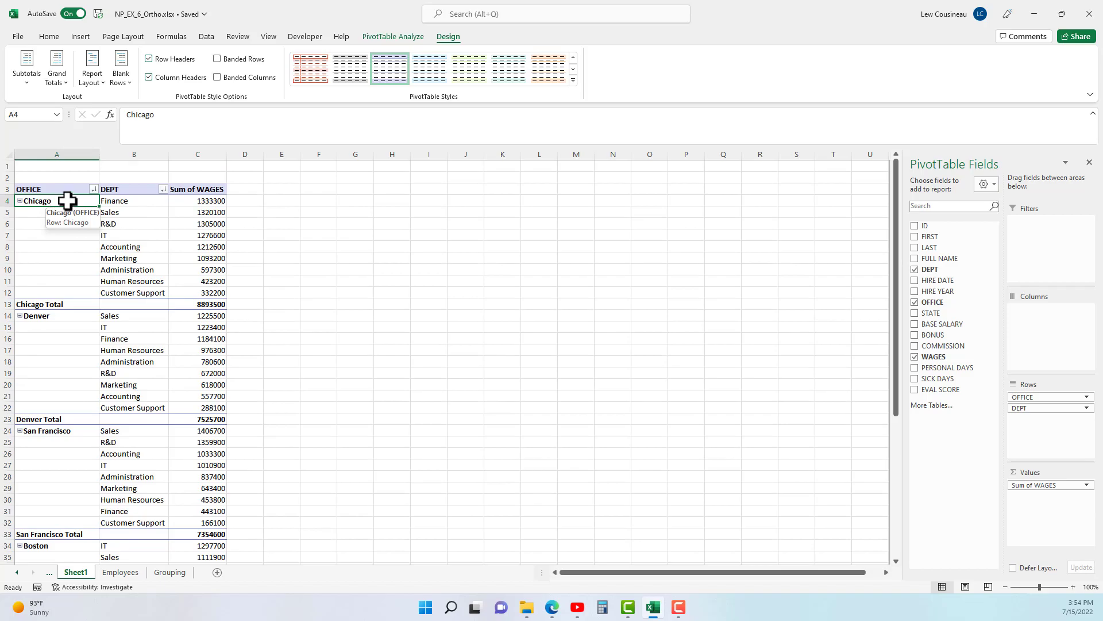
pyautogui.click(94, 189)
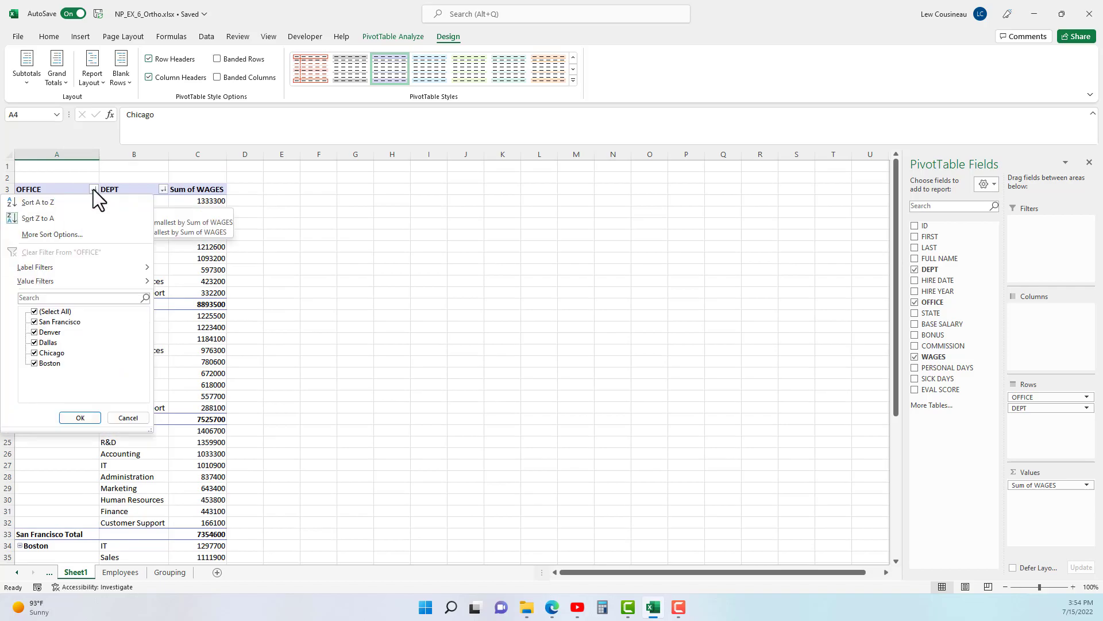
pyautogui.click(79, 234)
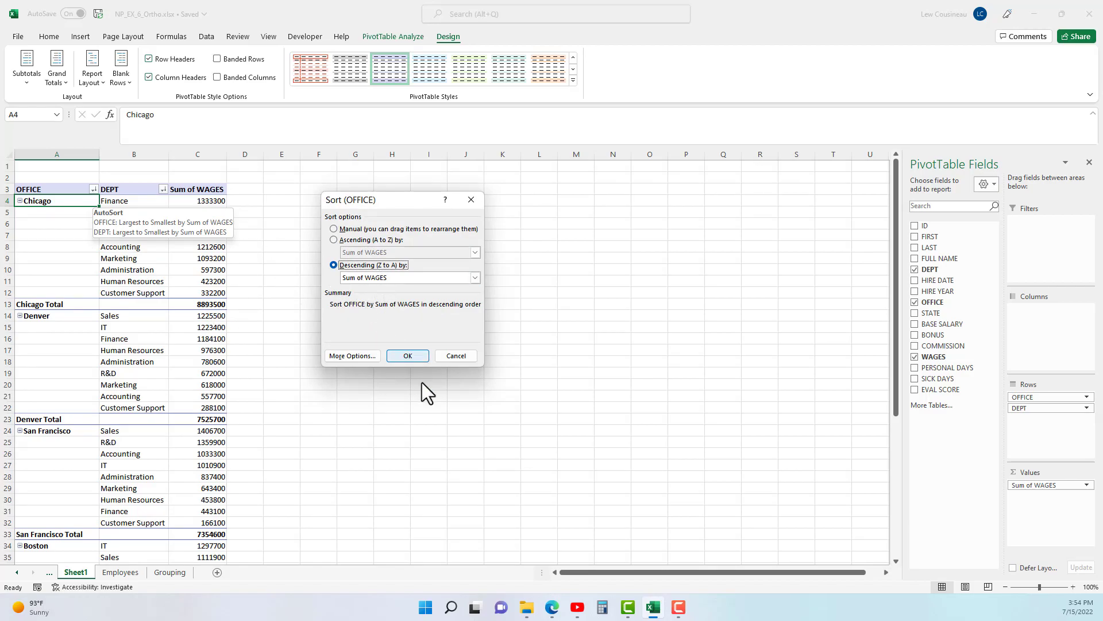
pyautogui.click(456, 355)
pyautogui.click(110, 237)
pyautogui.click(122, 213)
pyautogui.click(119, 202)
pyautogui.click(51, 204)
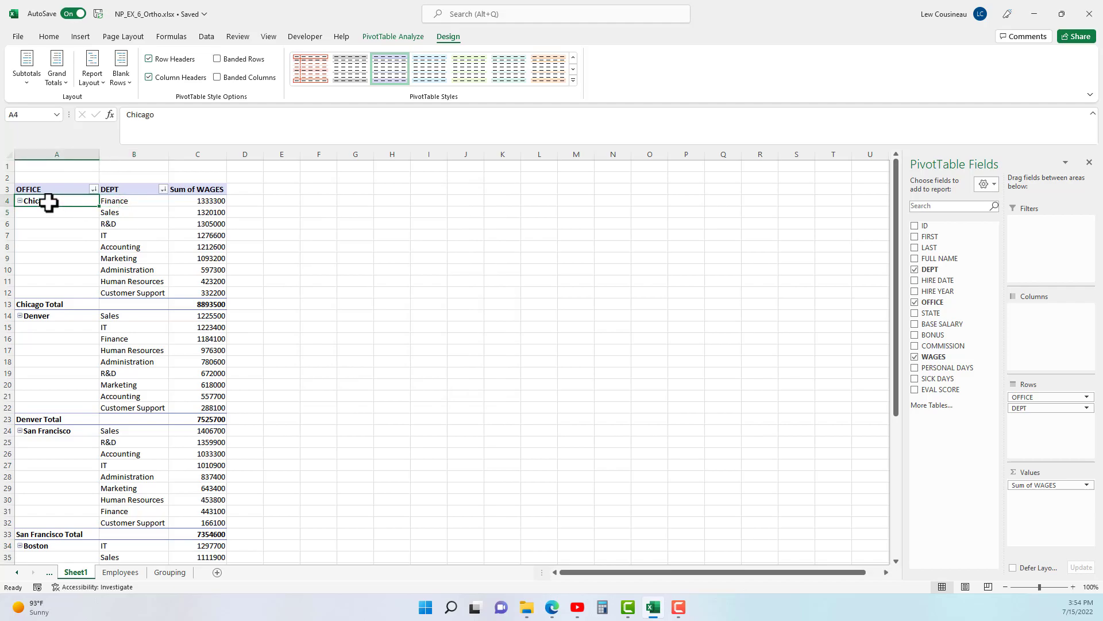
# - Review the sort options applied to the DEPT field, keeping the descending order by Sum of WAGES
pyautogui.click(118, 276)
pyautogui.click(109, 251)
pyautogui.click(120, 214)
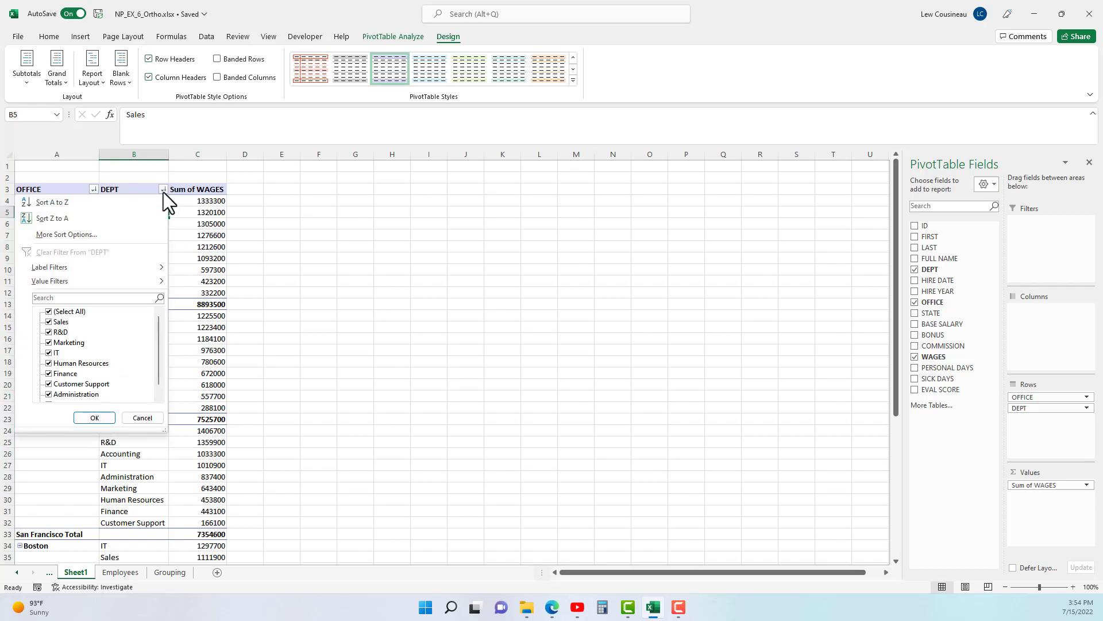
pyautogui.click(326, 218)
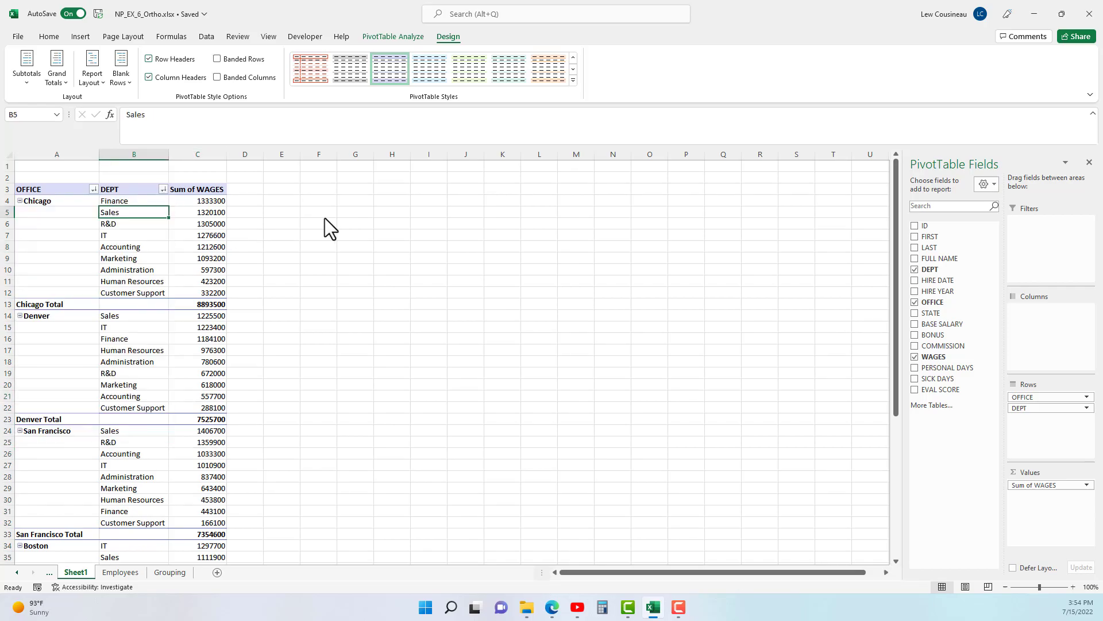
pyautogui.click(115, 202)
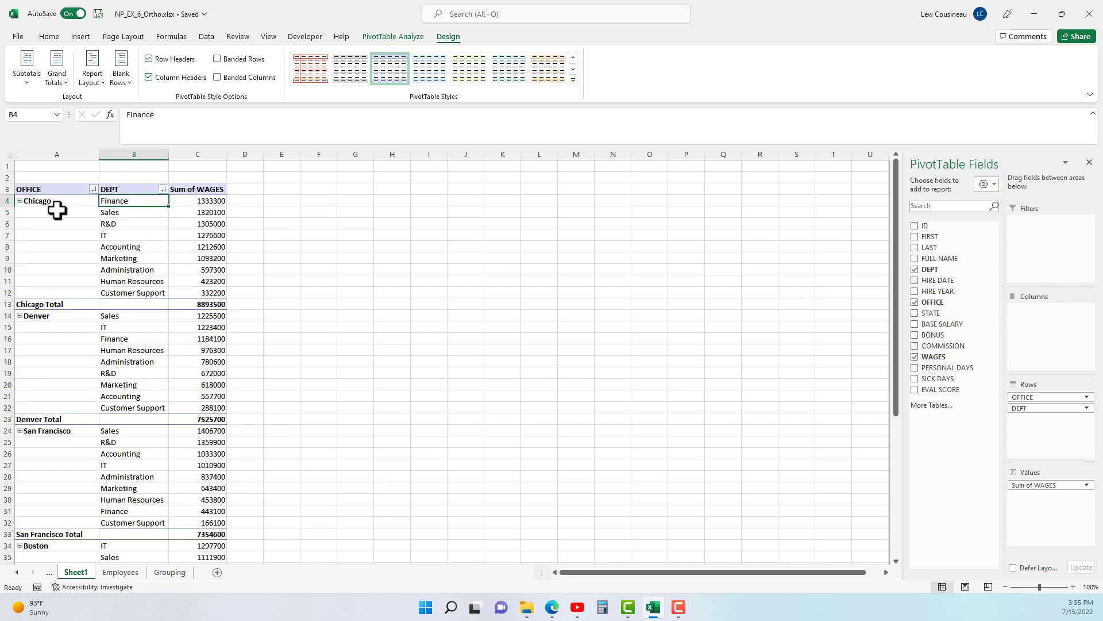
pyautogui.click(163, 190)
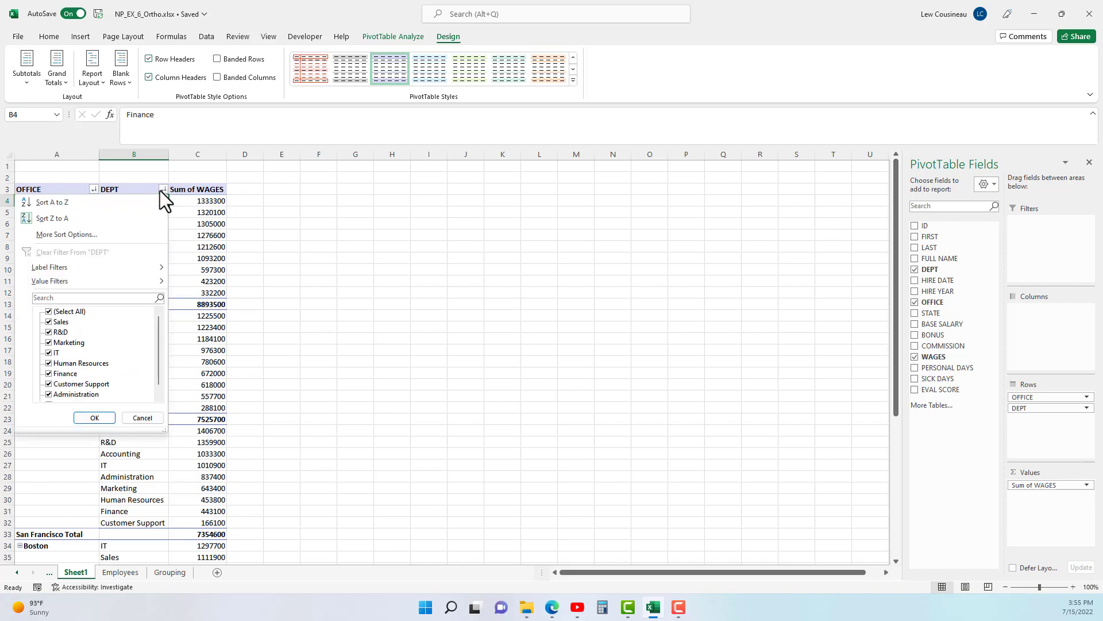
pyautogui.click(83, 237)
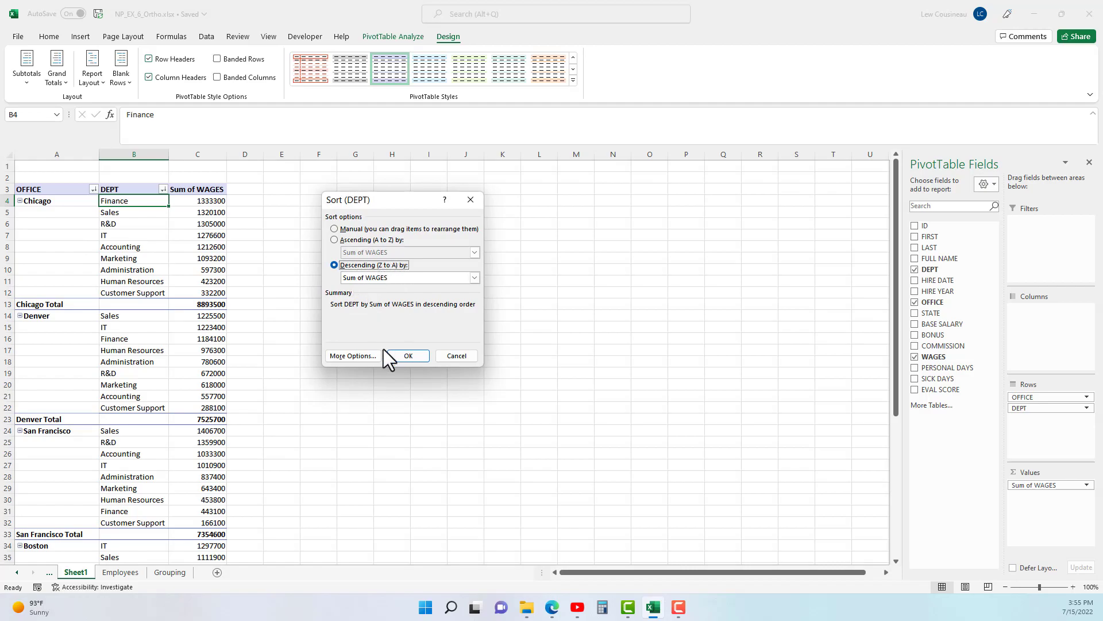
pyautogui.click(410, 355)
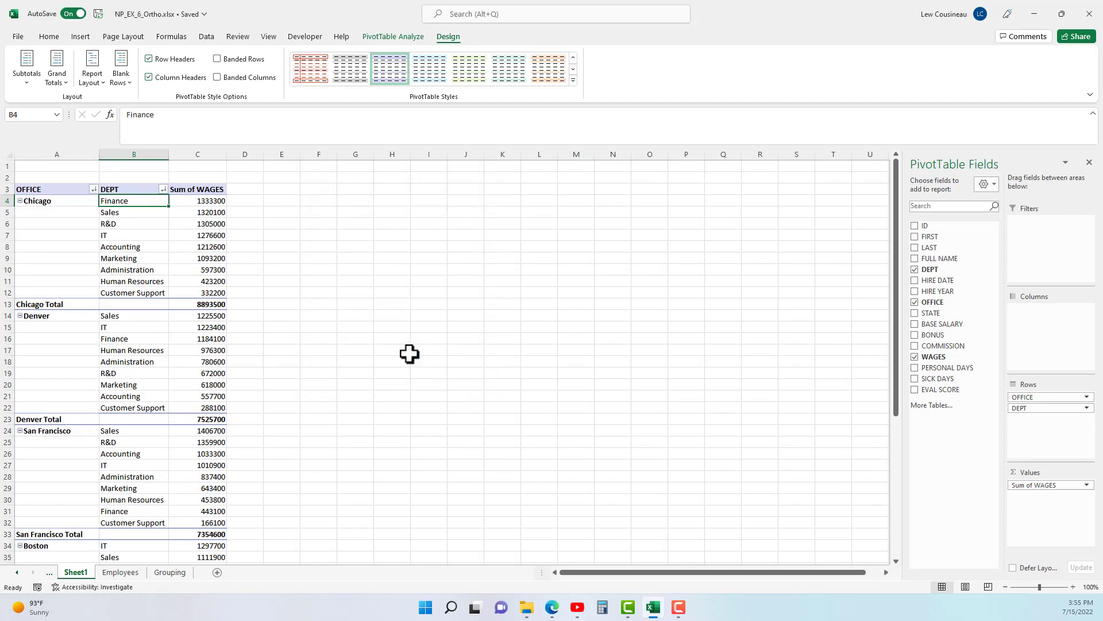
# - Examine the order of department wages within the Chicago, Denver and San Francisco offices
pyautogui.moveTo(210, 201); pyautogui.dragTo(217, 296)
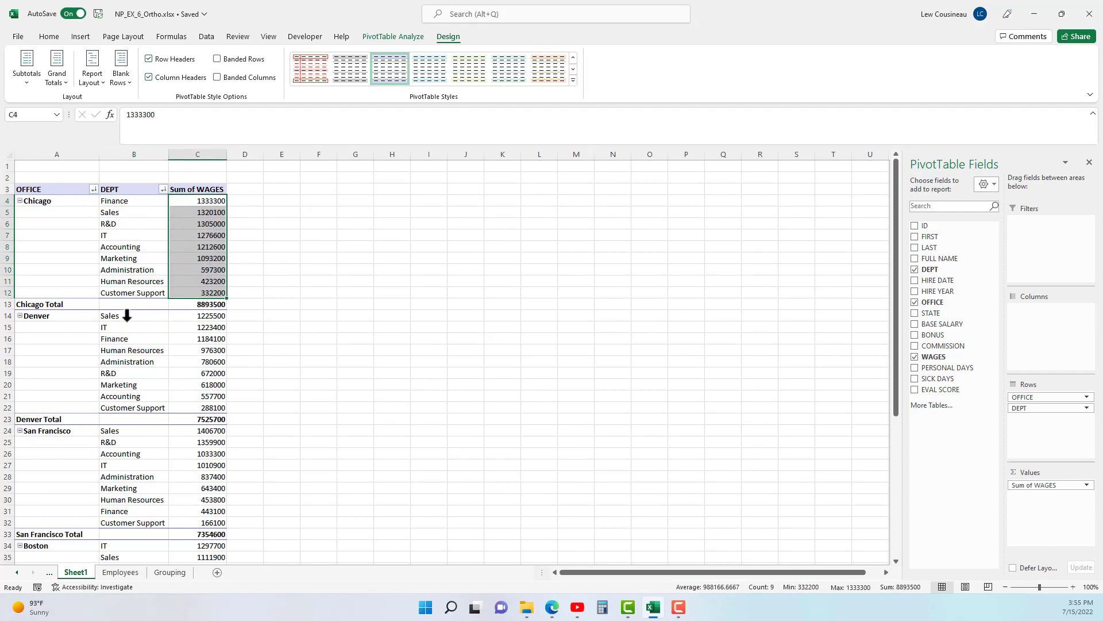
pyautogui.click(126, 315)
pyautogui.moveTo(126, 316); pyautogui.dragTo(136, 405)
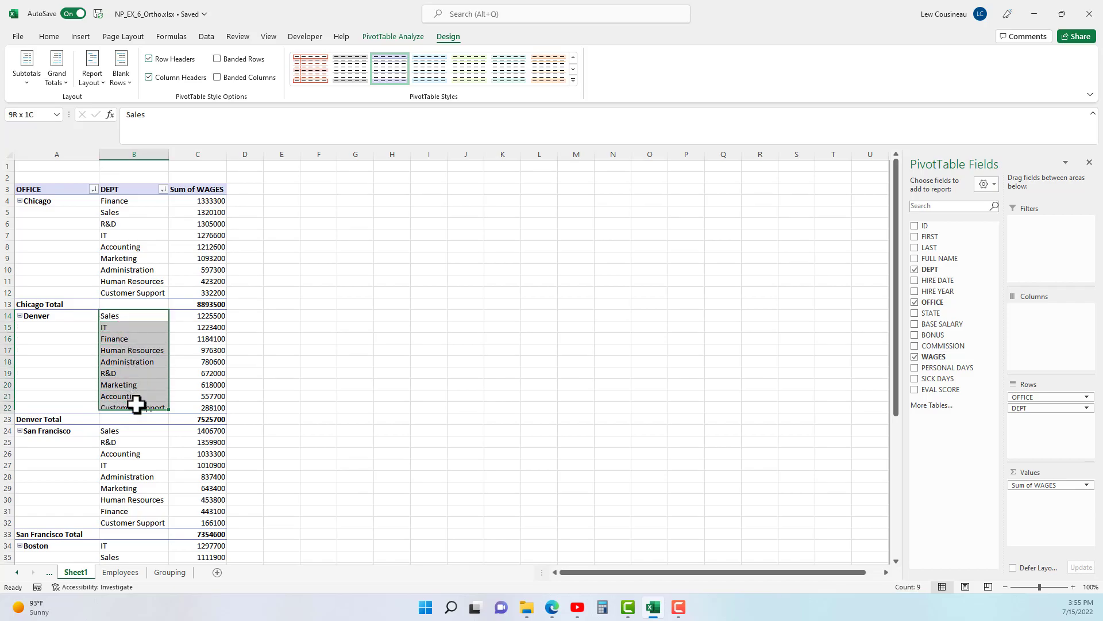
pyautogui.click(135, 330)
pyautogui.click(120, 432)
pyautogui.click(119, 442)
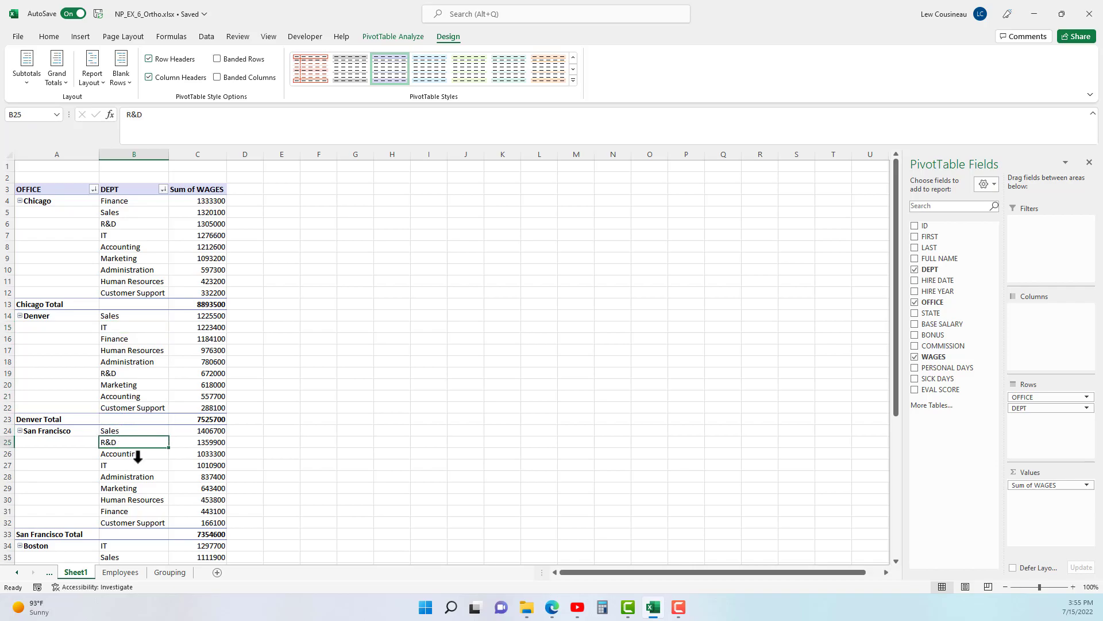
pyautogui.click(210, 430)
pyautogui.moveTo(210, 430); pyautogui.dragTo(208, 523)
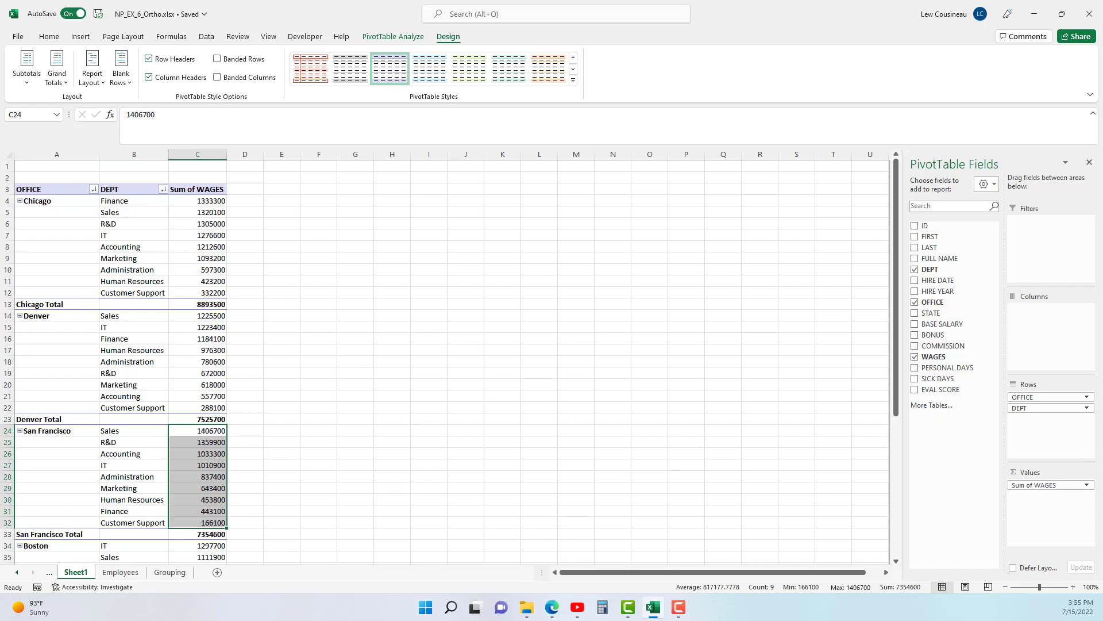
pyautogui.press('F10')
pyautogui.click(198, 201)
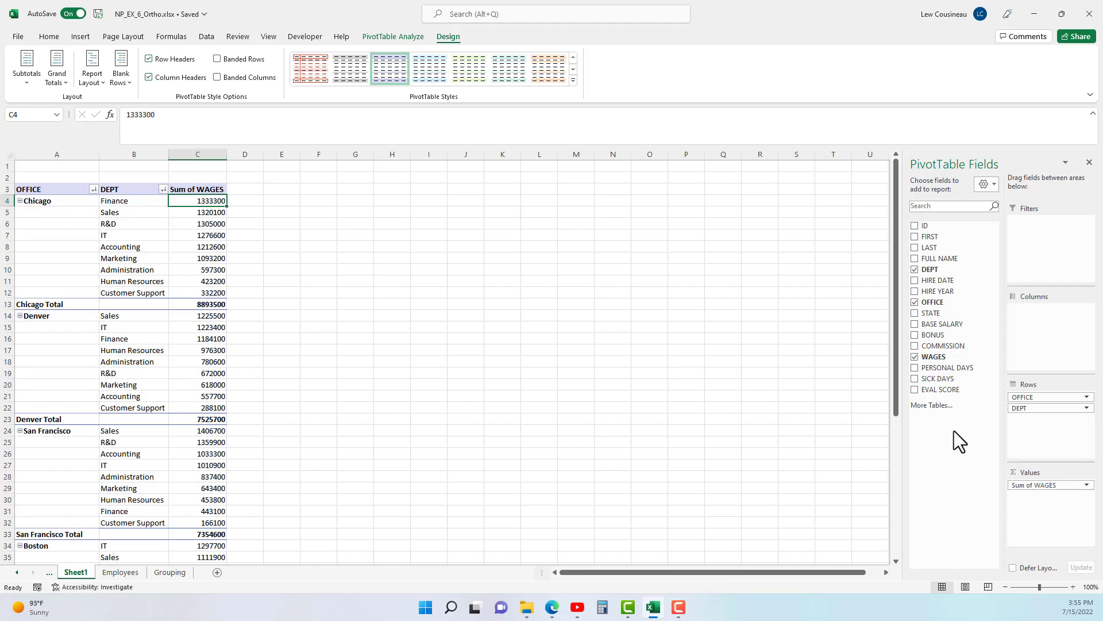
# - Add EVAL SCORE to the PivotTable values and summarize it by Average
pyautogui.moveTo(940, 391); pyautogui.dragTo(1044, 510)
pyautogui.rightClick(274, 212)
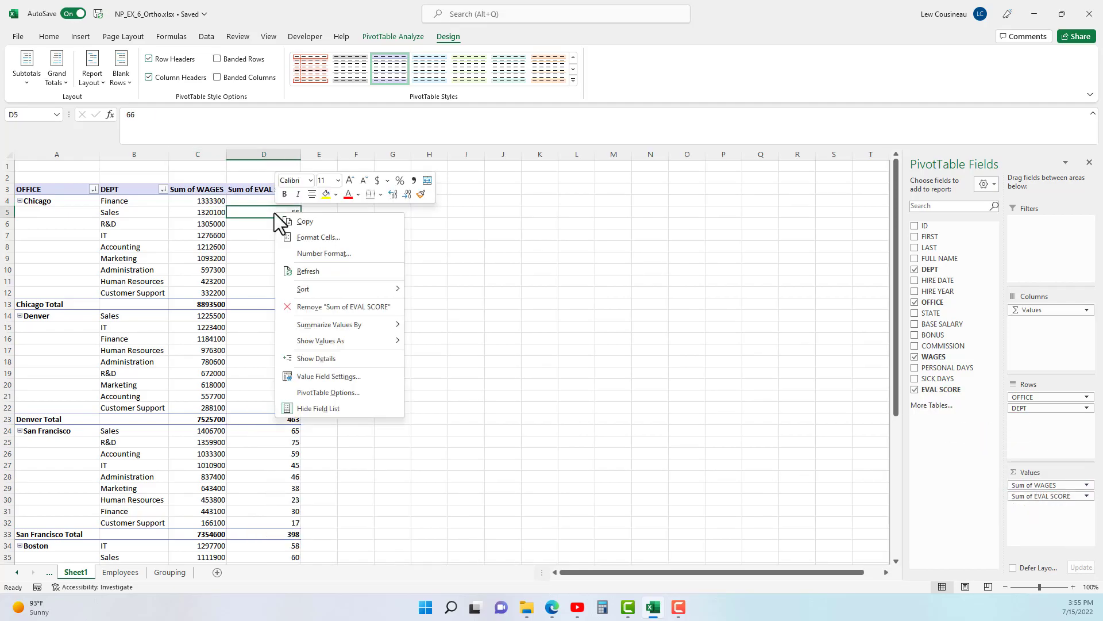
pyautogui.click(443, 359)
# - Format the Average of EVAL SCORE values as Number with 2 decimal places and check the Chicago scores
pyautogui.rightClick(279, 209)
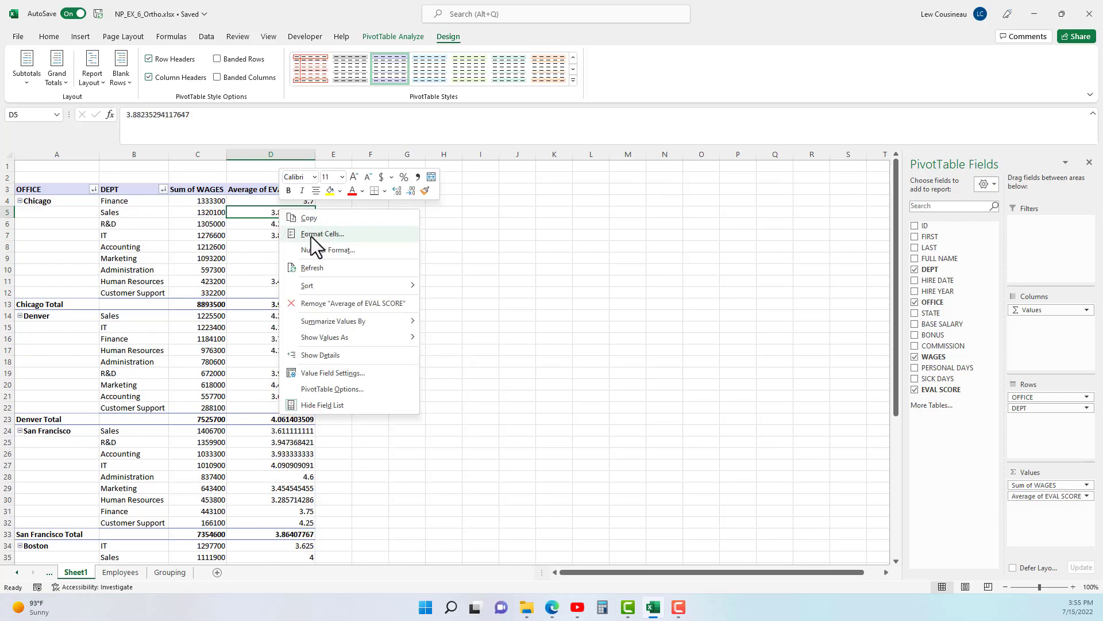
pyautogui.click(315, 249)
pyautogui.click(190, 157)
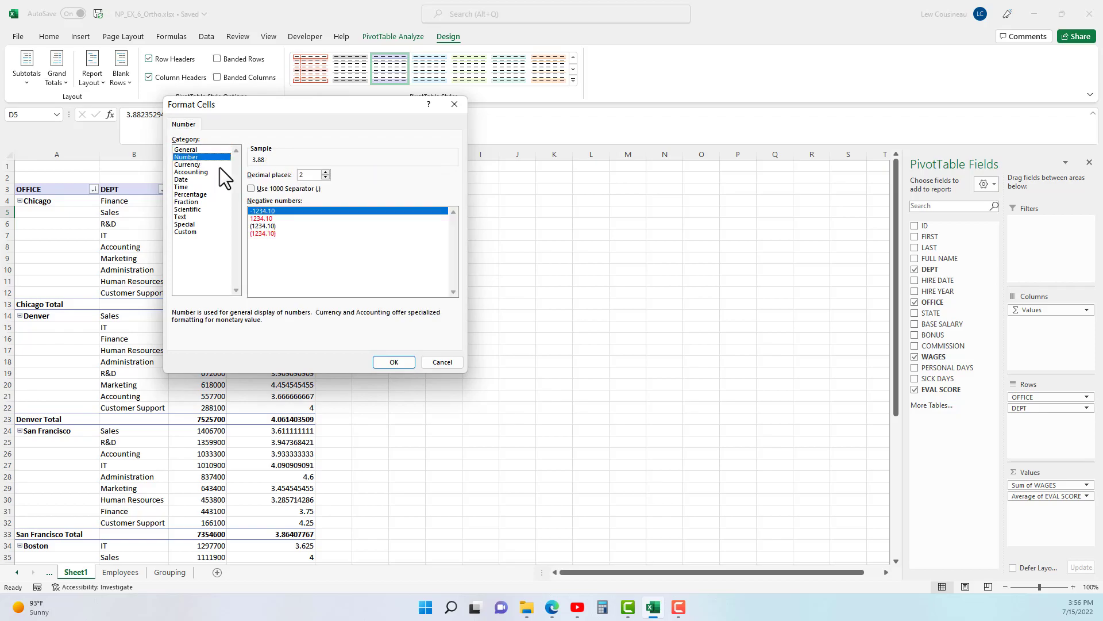
pyautogui.click(394, 362)
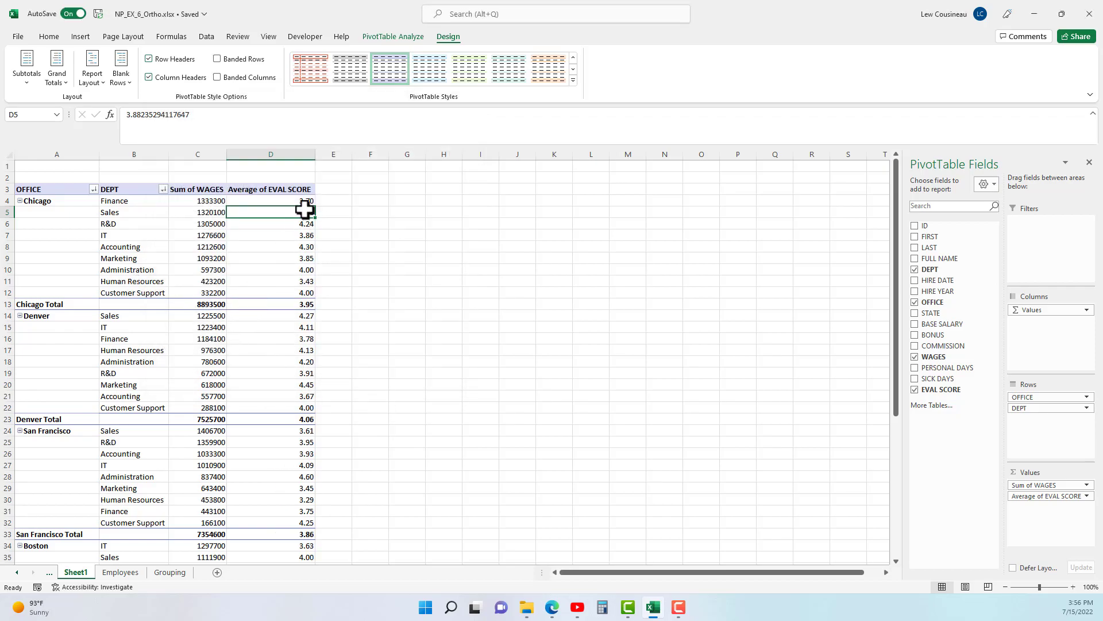
pyautogui.moveTo(298, 212); pyautogui.dragTo(301, 247)
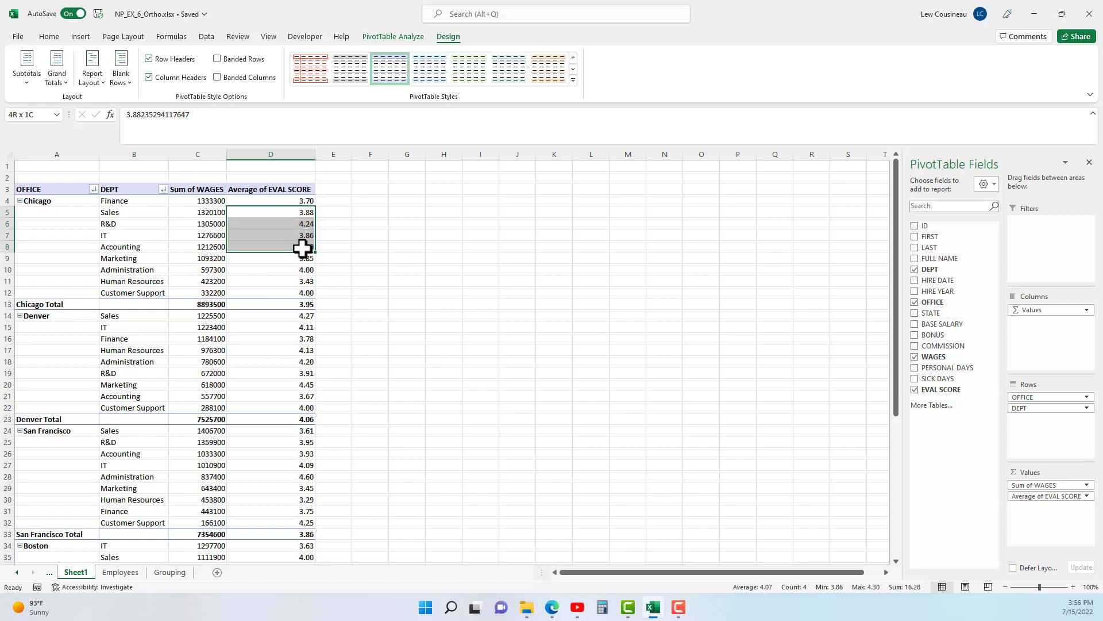
pyautogui.click(301, 303)
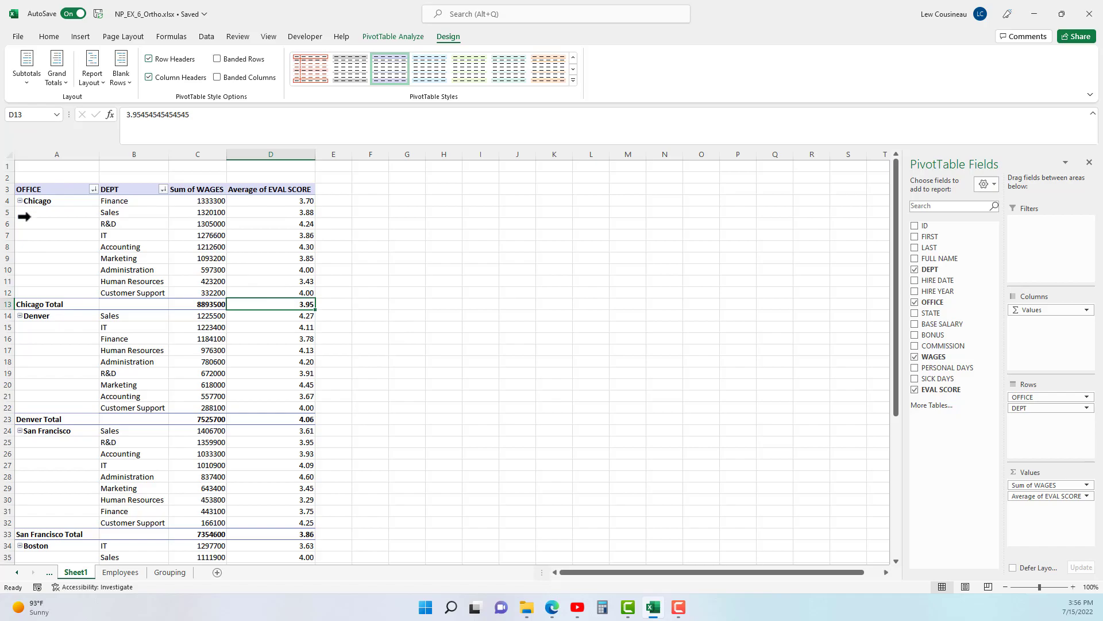
pyautogui.click(56, 223)
pyautogui.click(293, 307)
# - Sort the OFFICE field in descending order by Average of EVAL SCORE
pyautogui.click(43, 201)
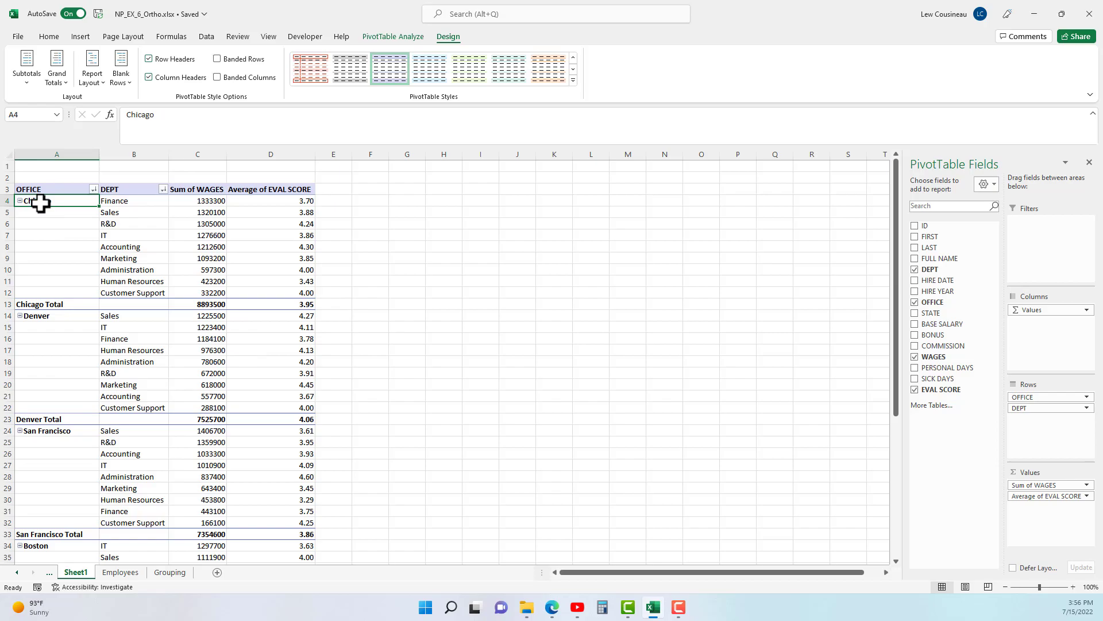
pyautogui.click(93, 188)
pyautogui.click(61, 238)
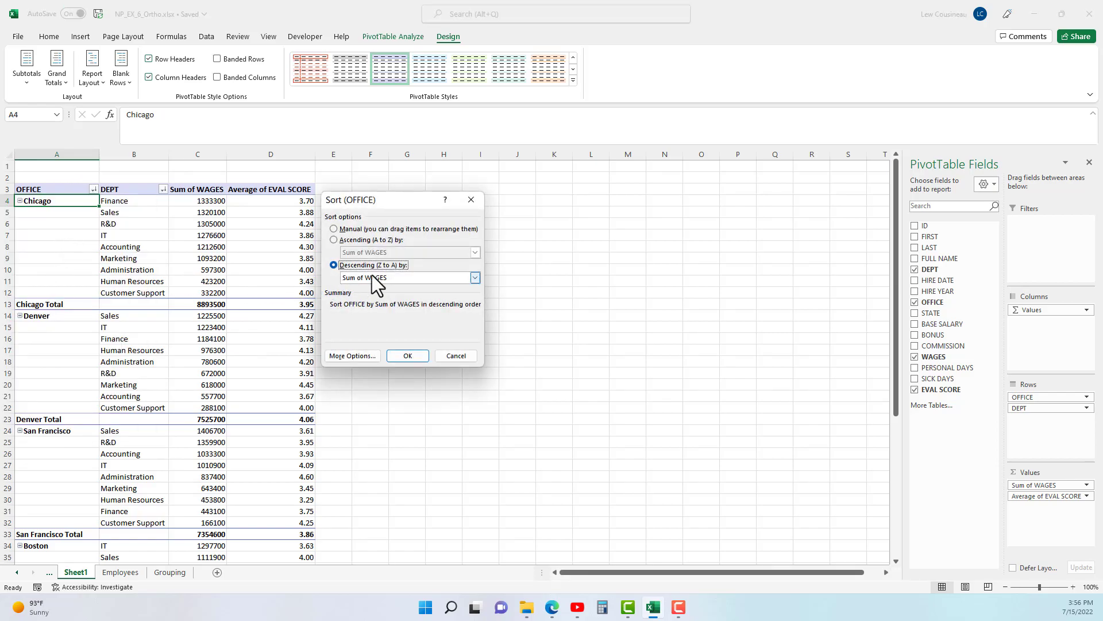
pyautogui.click(475, 278)
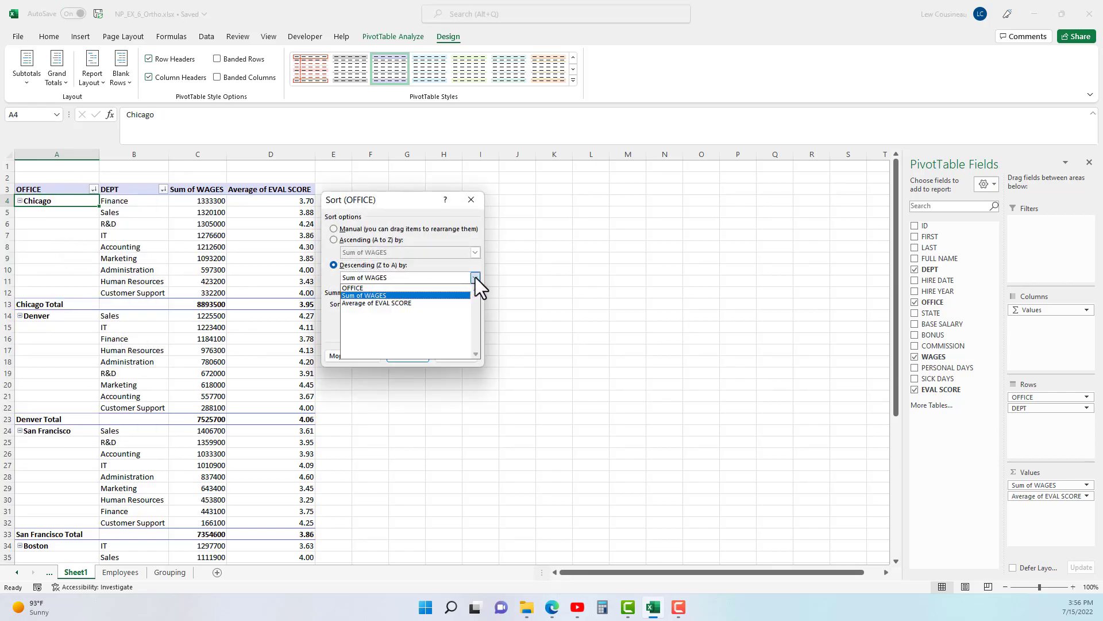
pyautogui.click(376, 303)
pyautogui.click(410, 355)
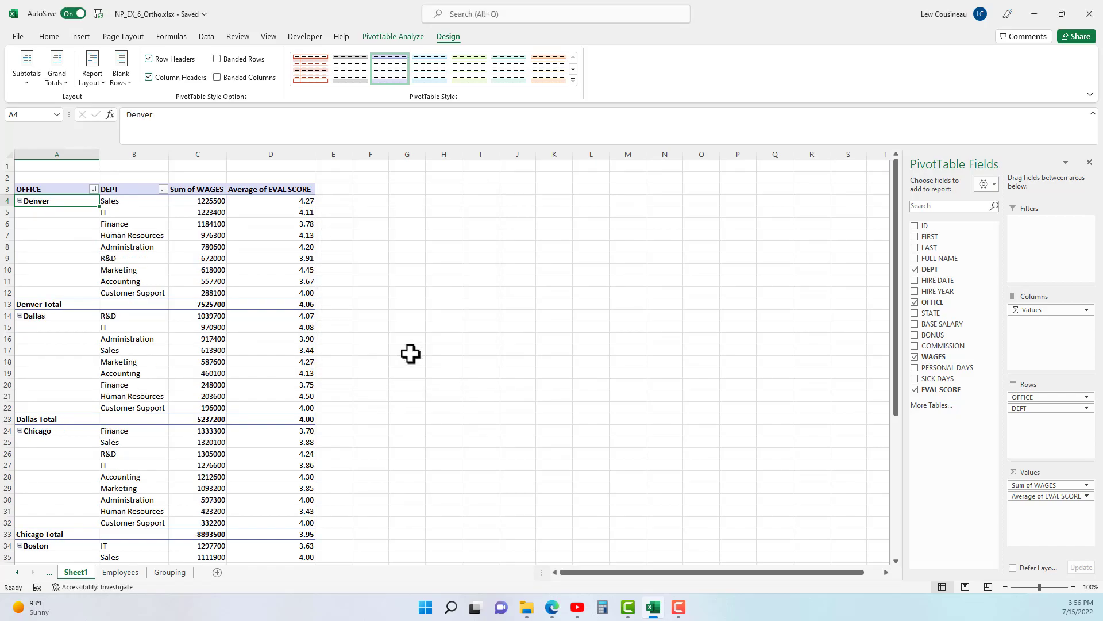
# - Examine the average evaluation scores in the office total rows to check the order of the offices
pyautogui.click(301, 305)
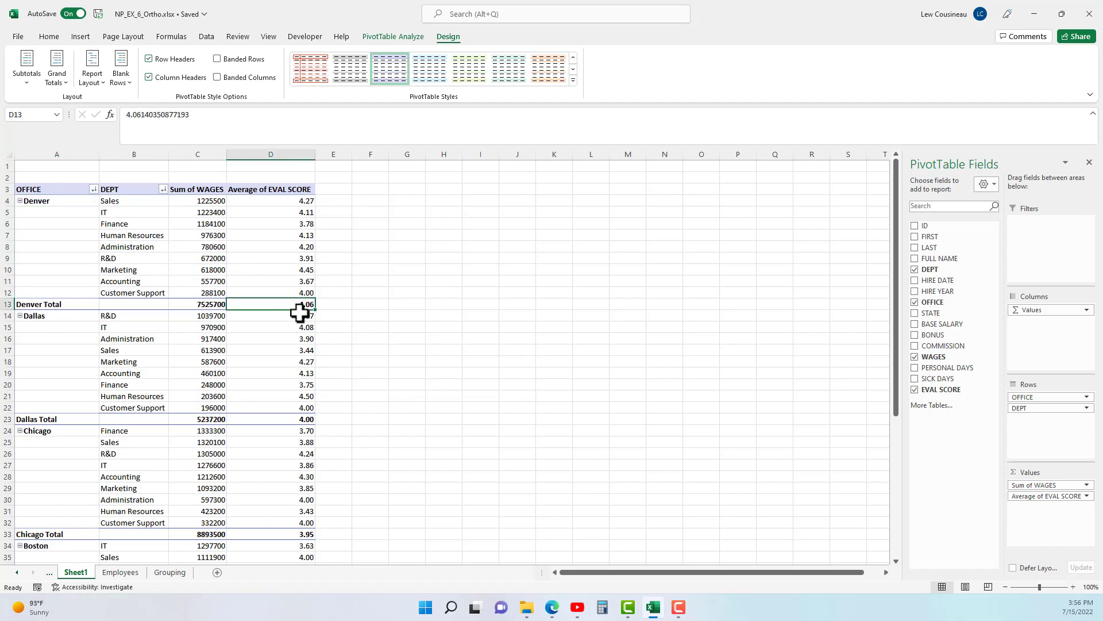
pyautogui.scroll(-3, 299, 313)
pyautogui.click(300, 316)
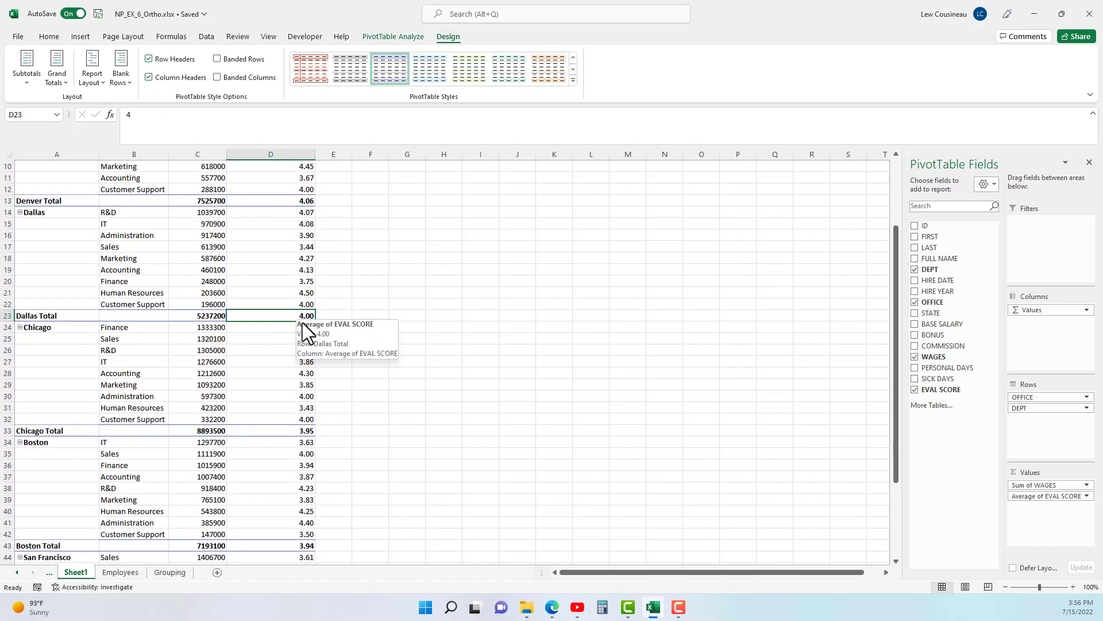
pyautogui.scroll(-3, 304, 321)
pyautogui.click(311, 329)
pyautogui.scroll(-7, 311, 329)
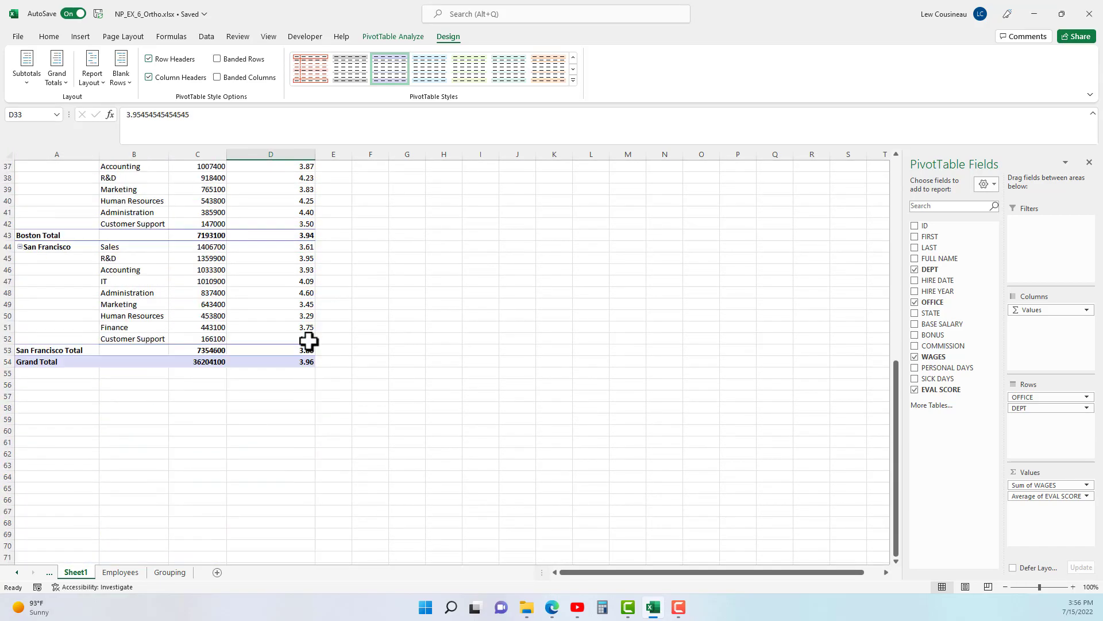
pyautogui.click(296, 315)
pyautogui.scroll(13, 282, 354)
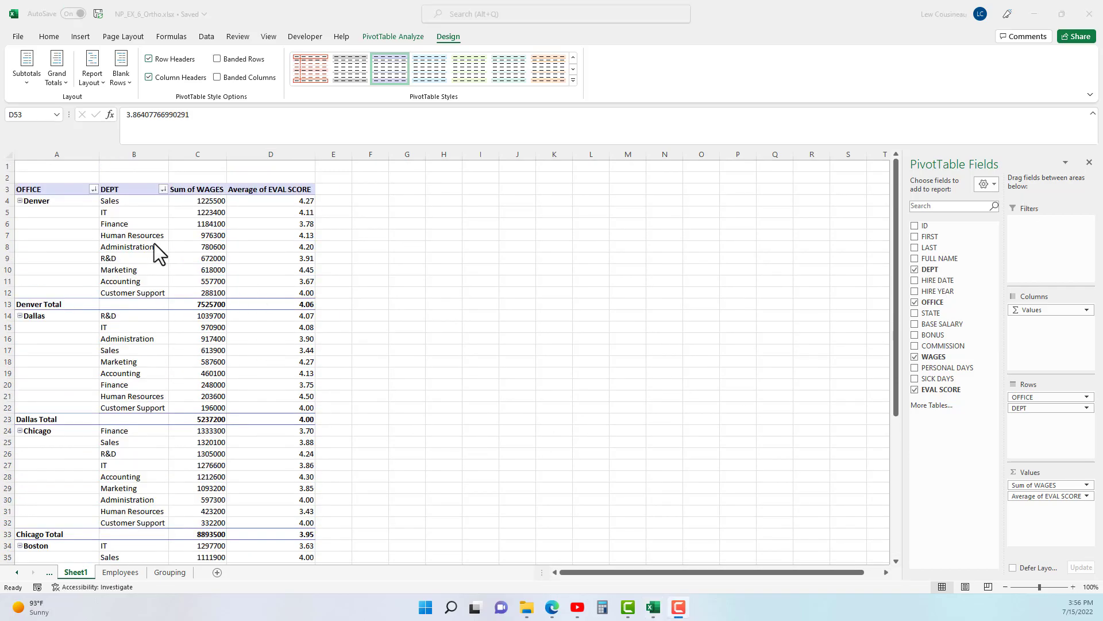
# - Remove Average of EVAL SCORE from the PivotTable values and move DEPT from the rows to the columns
pyautogui.moveTo(1047, 496); pyautogui.dragTo(925, 462)
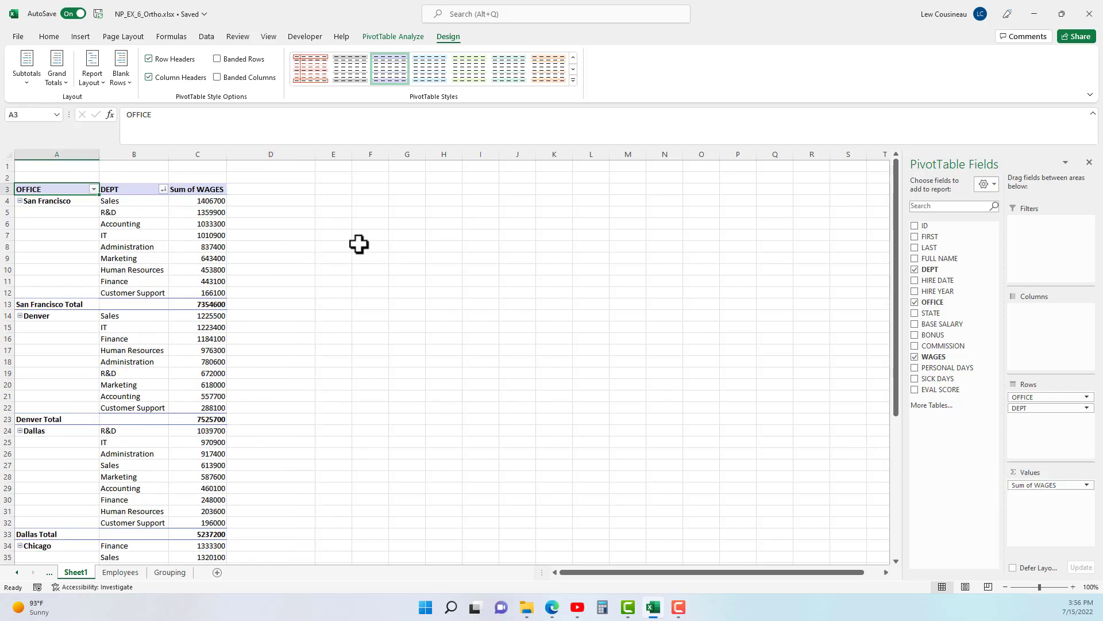
pyautogui.moveTo(1030, 410); pyautogui.dragTo(1047, 340)
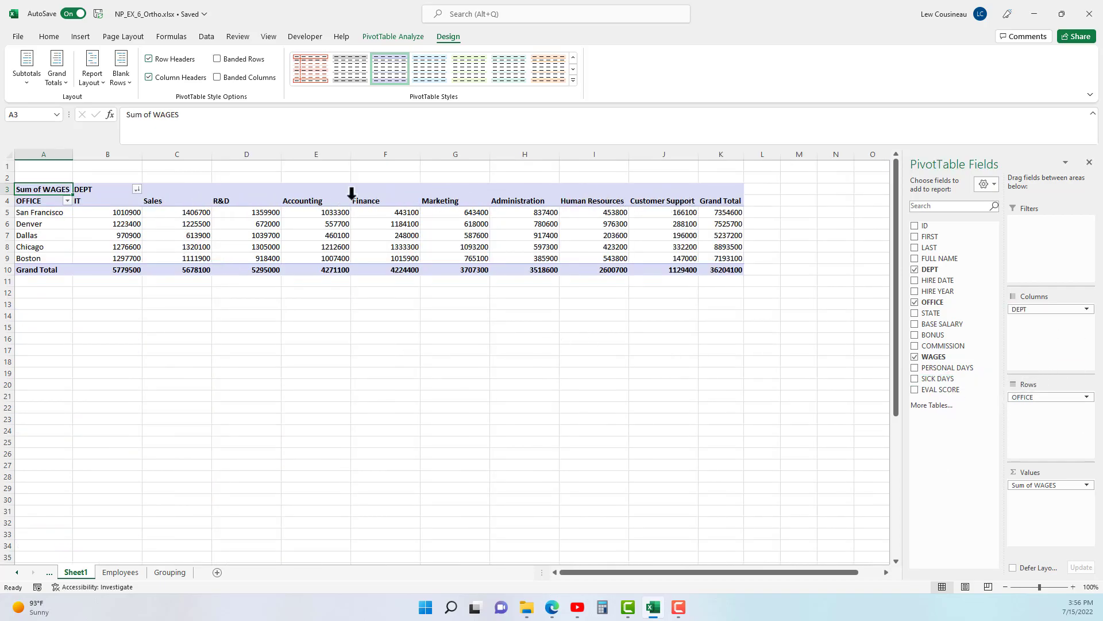
# - Sort the DEPT column labels from A to Z and check the order of the department headers
pyautogui.click(137, 190)
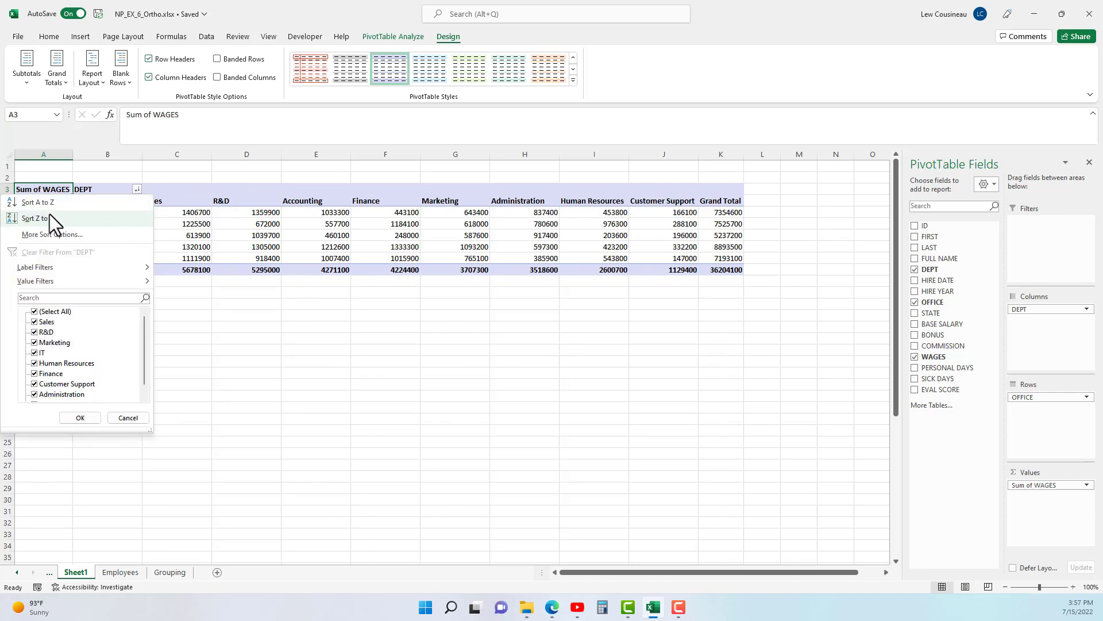
pyautogui.click(39, 203)
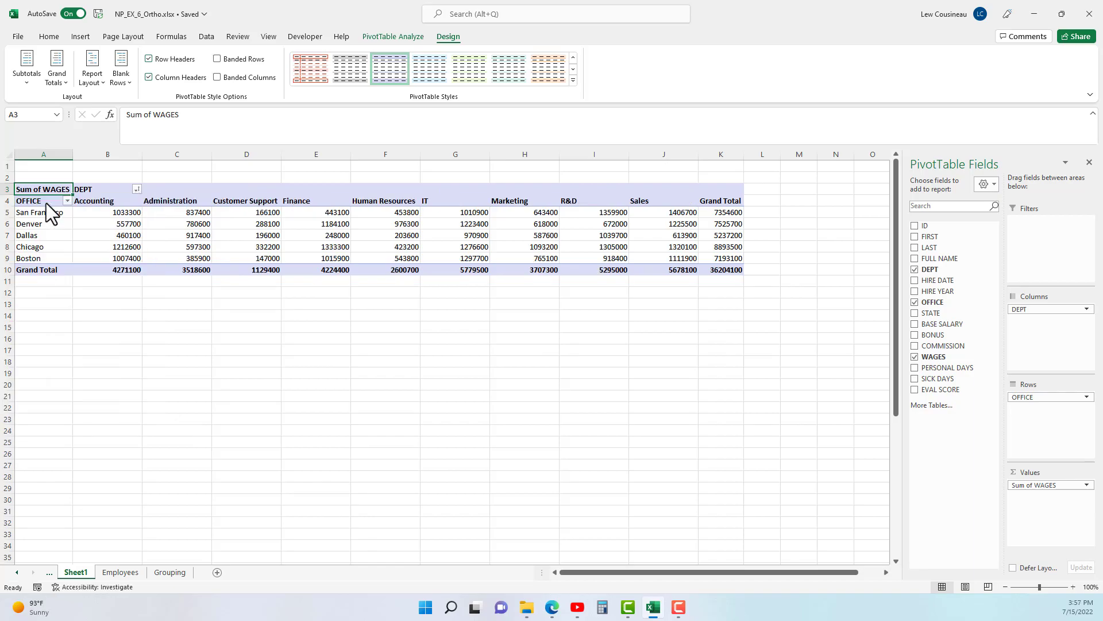
pyautogui.moveTo(89, 204); pyautogui.dragTo(636, 200)
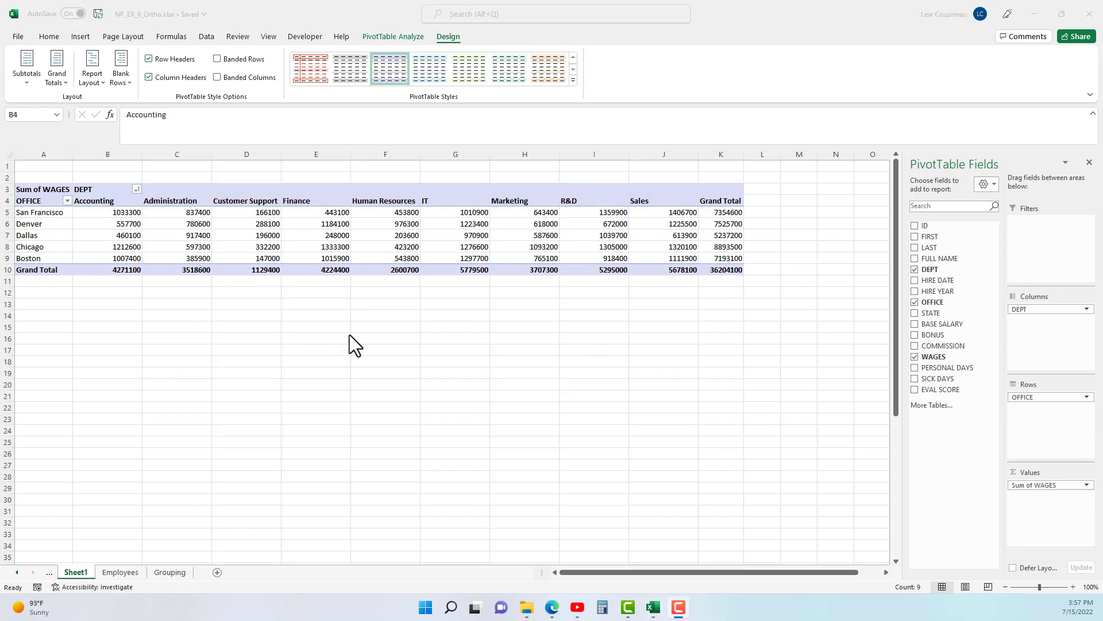
# - Sort the department columns by the San Francisco wages, Largest to Smallest, with the direction Left to Right
pyautogui.click(108, 214)
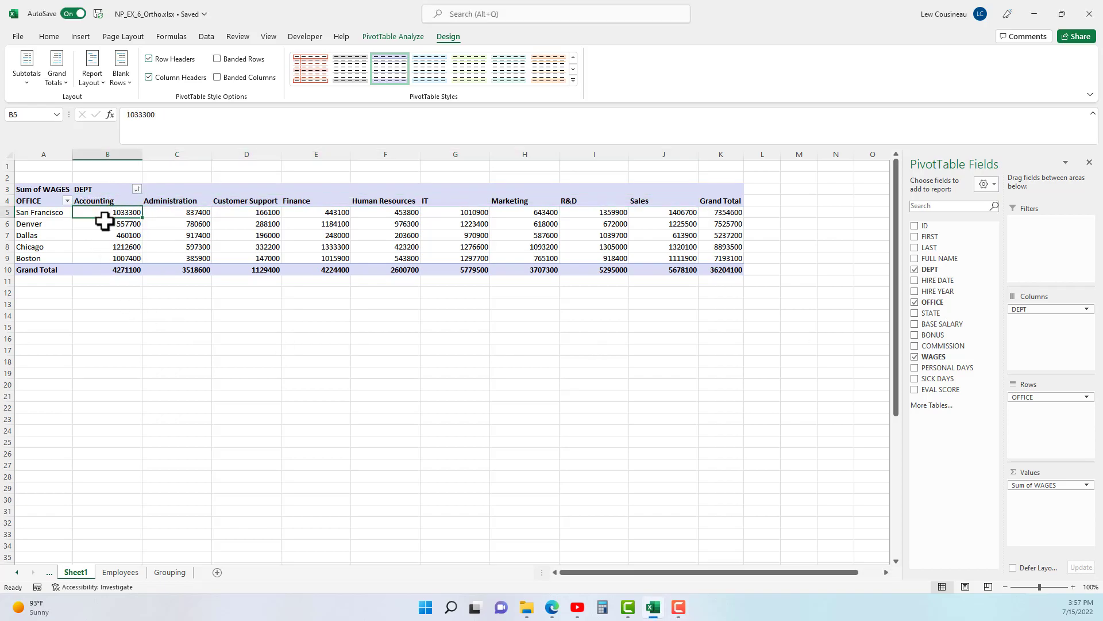
pyautogui.moveTo(89, 212); pyautogui.dragTo(670, 214)
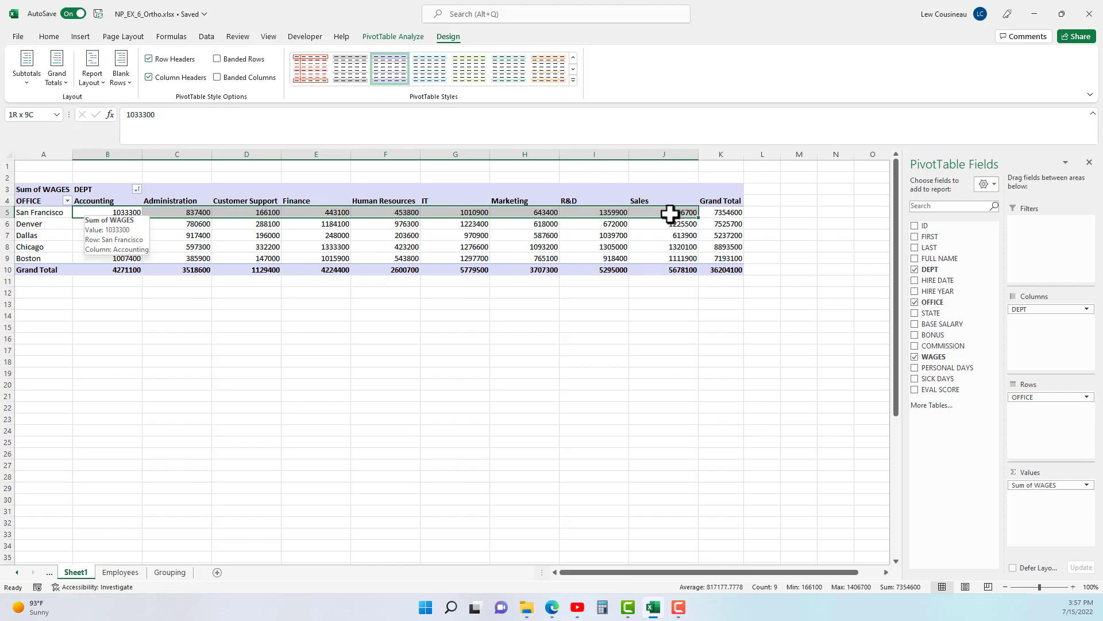
pyautogui.moveTo(670, 214); pyautogui.dragTo(670, 213)
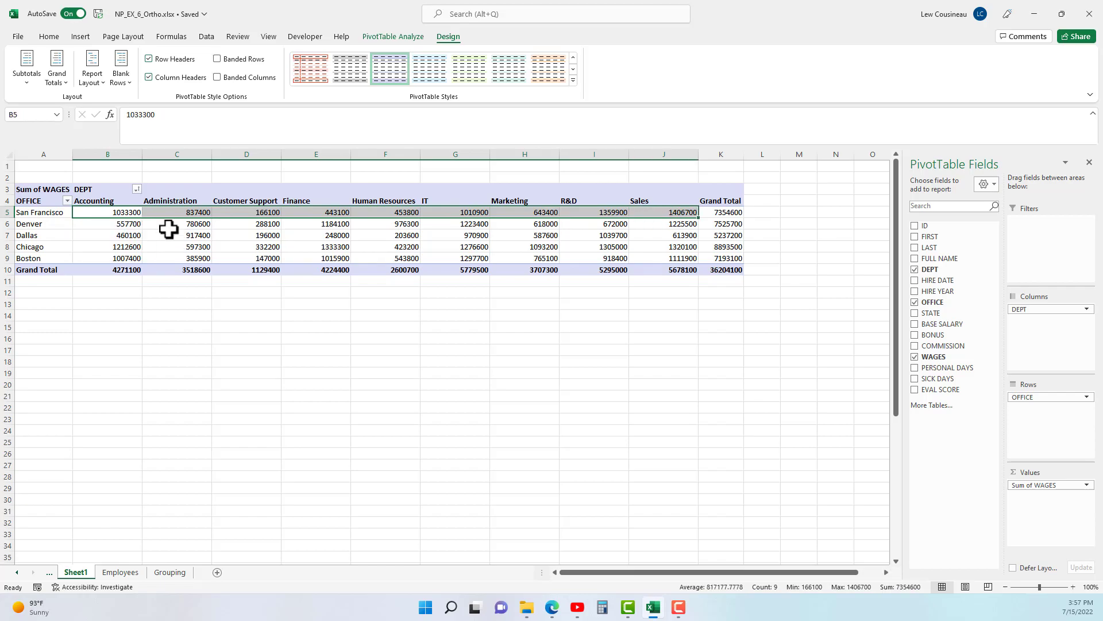
pyautogui.click(98, 243)
pyautogui.click(108, 213)
pyautogui.rightClick(108, 213)
pyautogui.moveTo(167, 287)
pyautogui.click(283, 327)
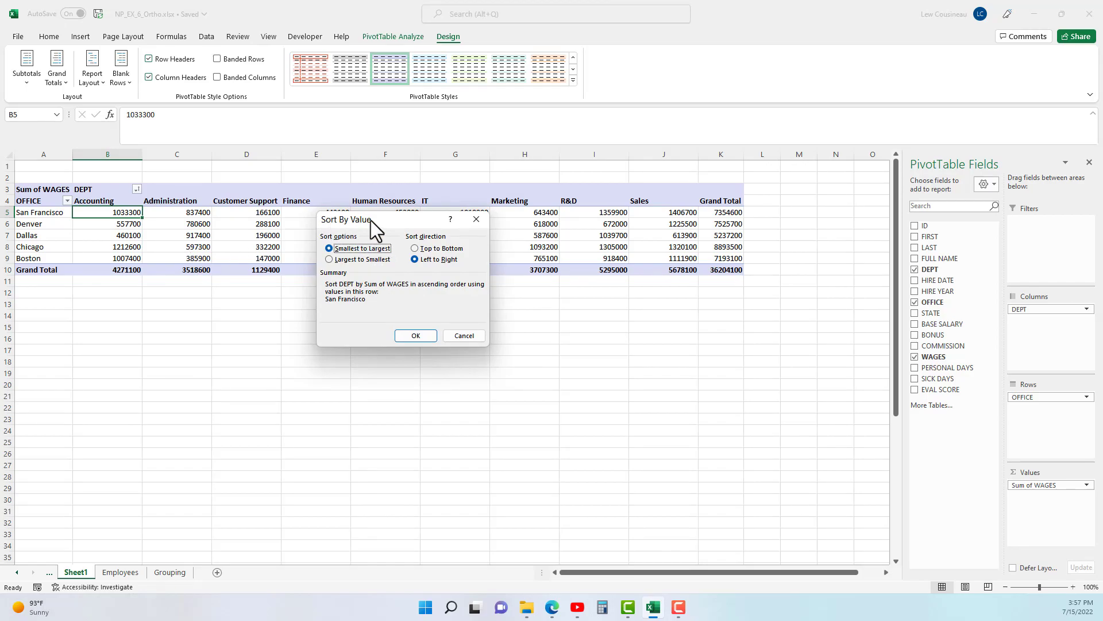
pyautogui.moveTo(400, 220); pyautogui.dragTo(411, 247)
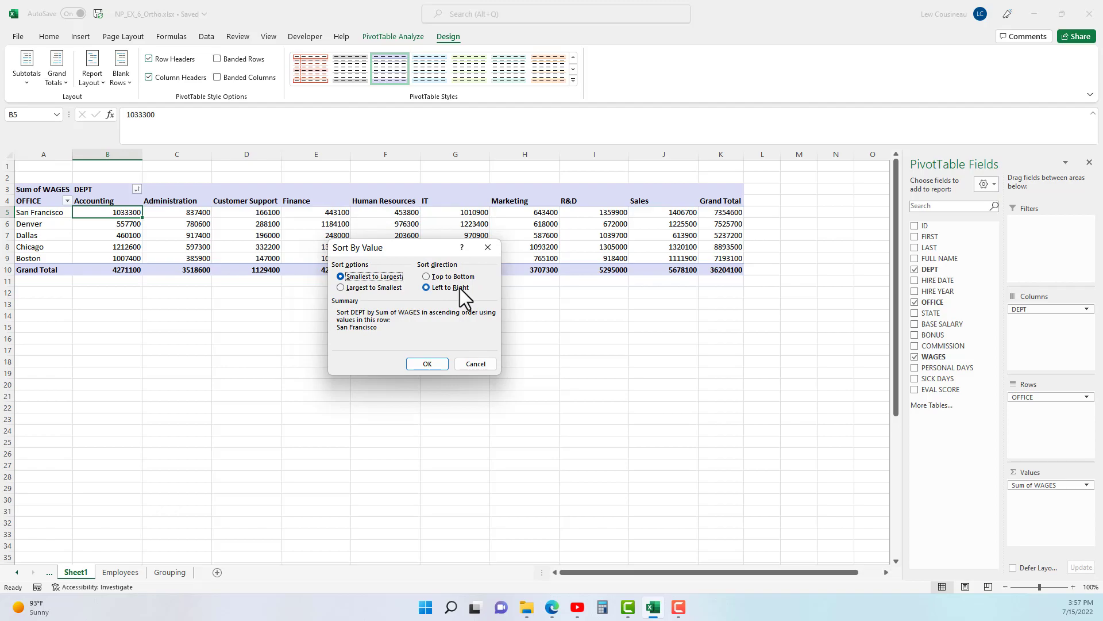
pyautogui.click(340, 287)
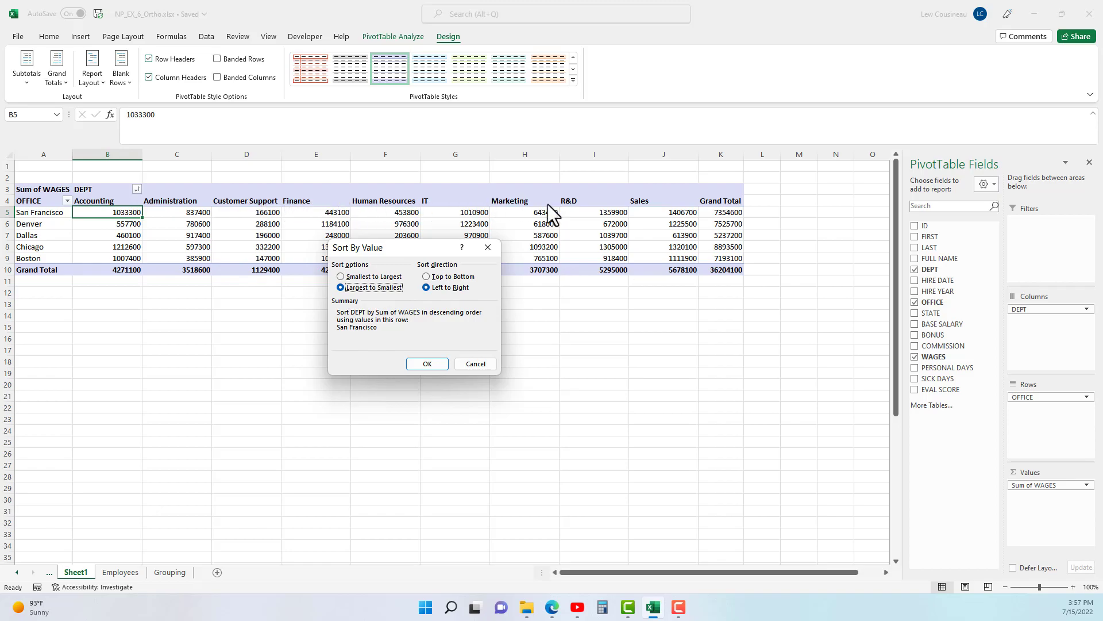
pyautogui.click(427, 364)
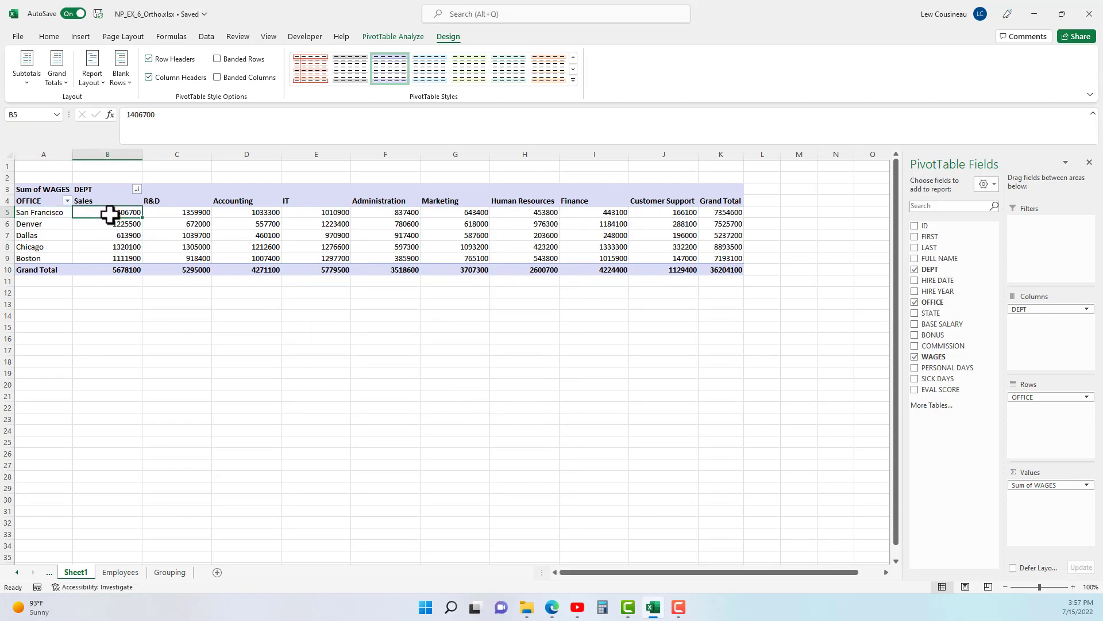
# - Examine the order of the department headers and the wages across the San Francisco row
pyautogui.click(88, 199)
pyautogui.click(168, 196)
pyautogui.click(236, 204)
pyautogui.click(300, 202)
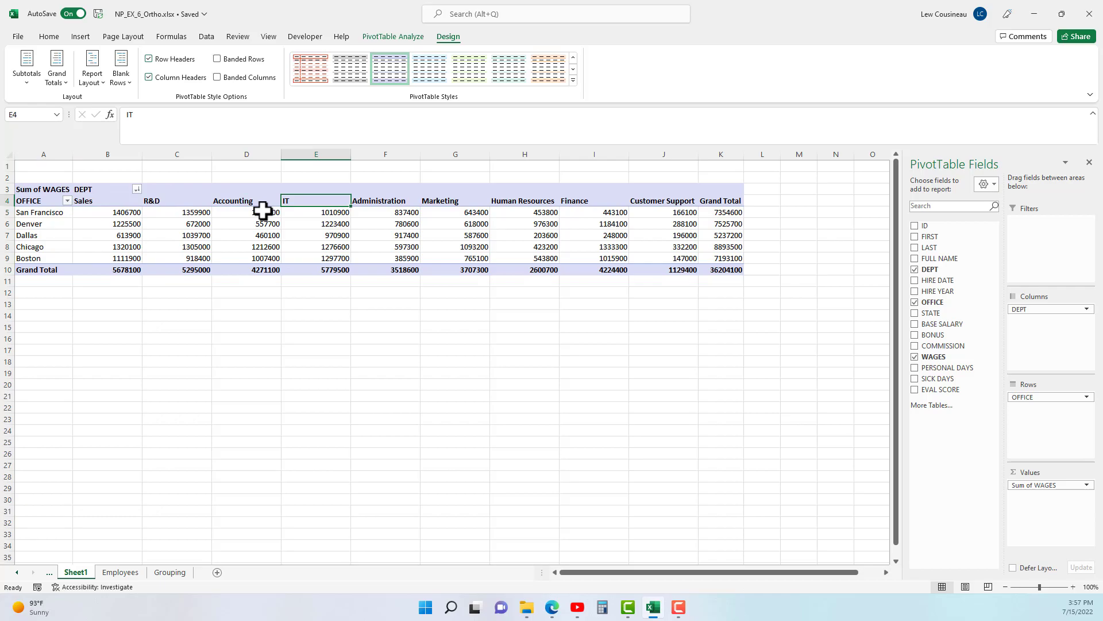
pyautogui.click(127, 213)
pyautogui.moveTo(134, 212); pyautogui.dragTo(603, 212)
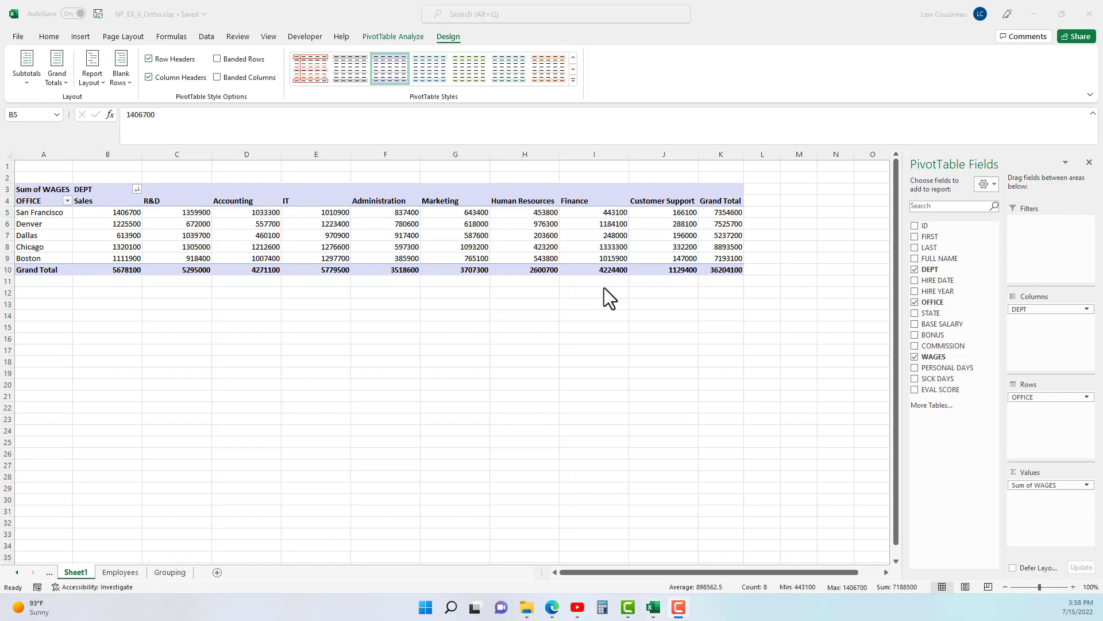
pyautogui.click(315, 233)
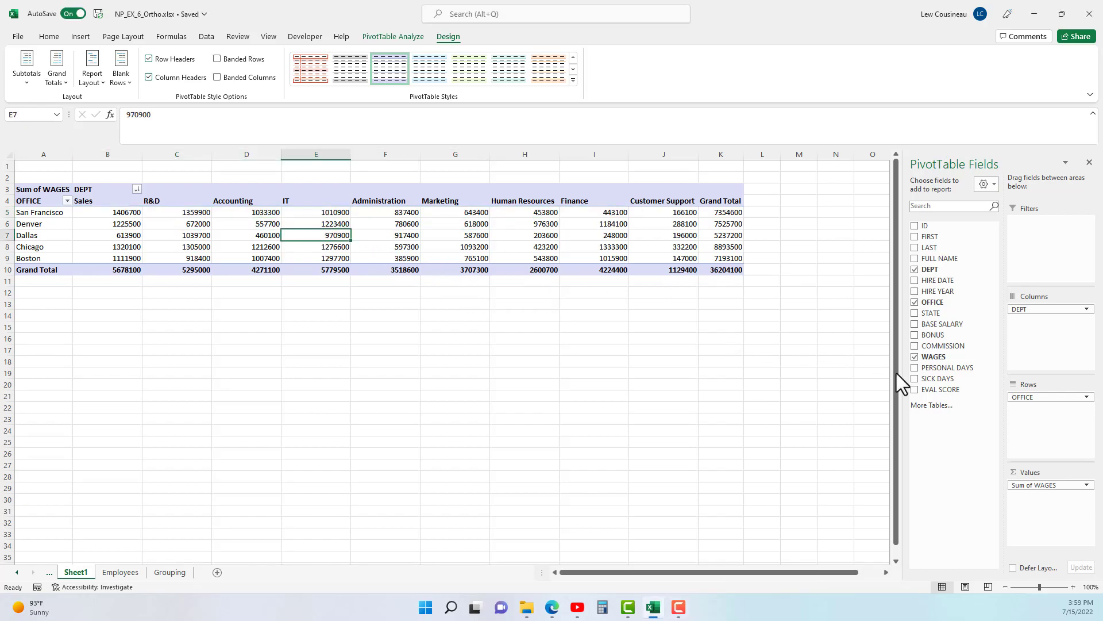
# - Move DEPT from the columns back to the rows, below OFFICE
pyautogui.moveTo(1027, 309); pyautogui.dragTo(1046, 423)
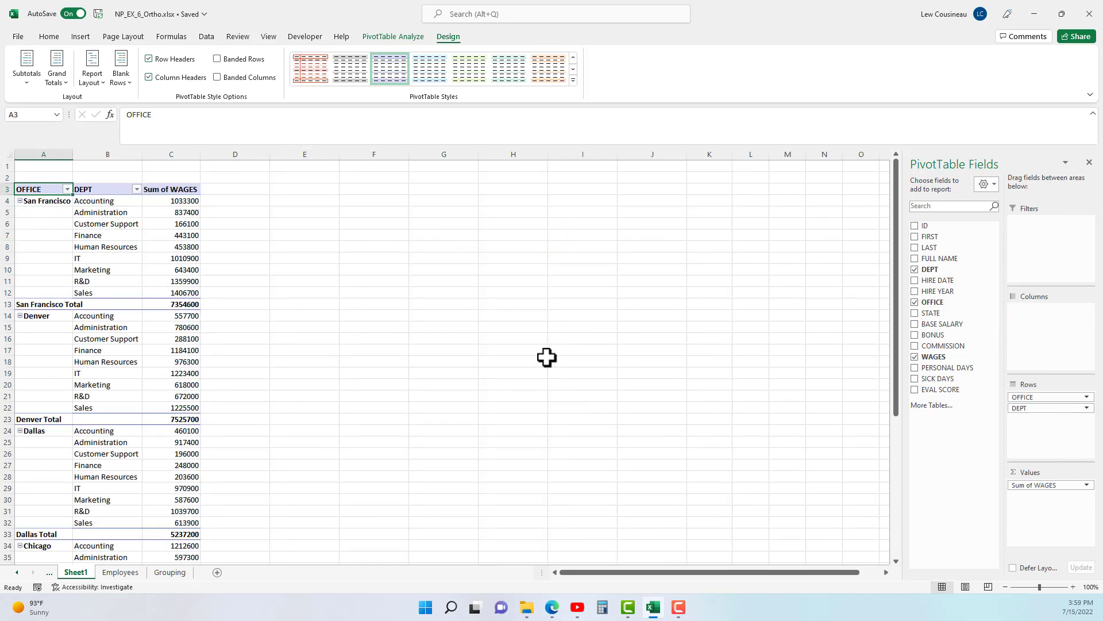
pyautogui.click(164, 225)
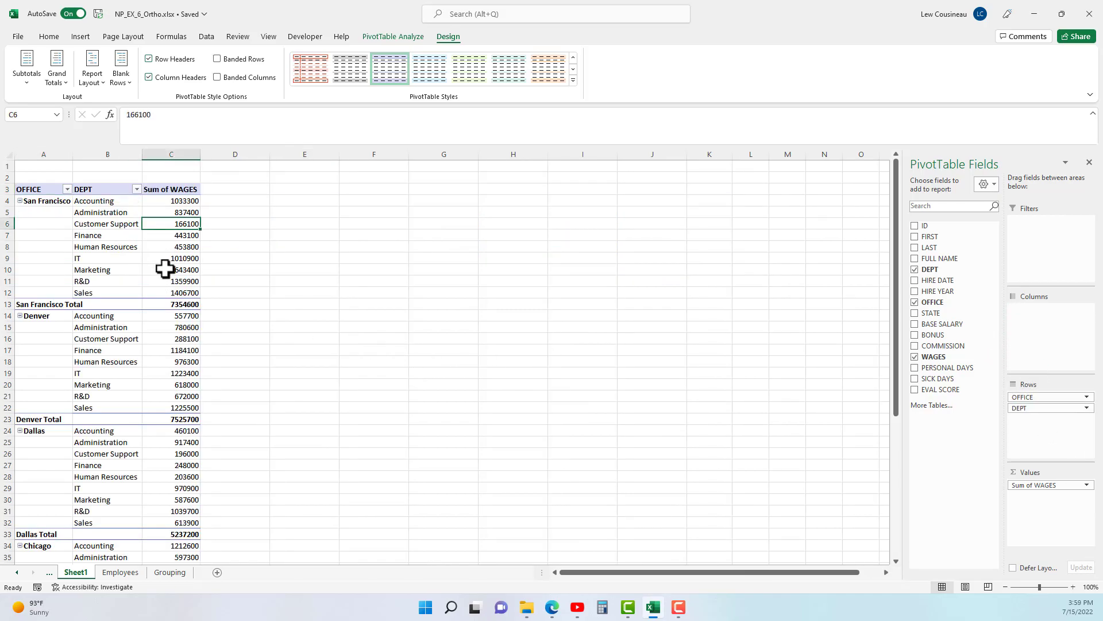
pyautogui.moveTo(163, 268)
# - Filter the PivotTable to hide the San Francisco office and the Accounting department
pyautogui.click(67, 189)
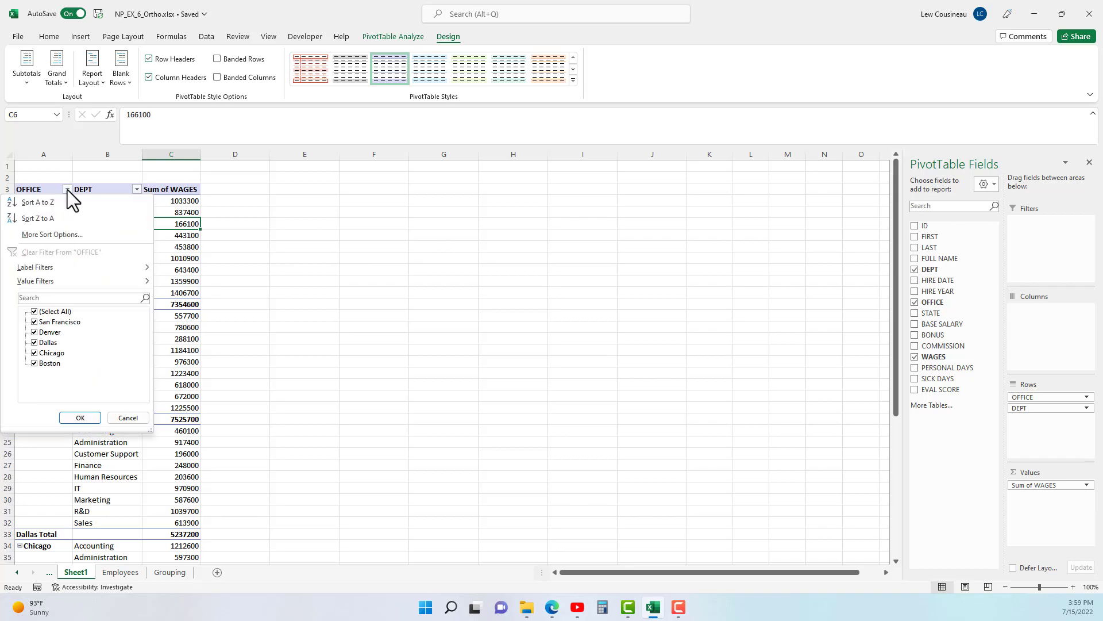
pyautogui.click(34, 322)
pyautogui.click(80, 418)
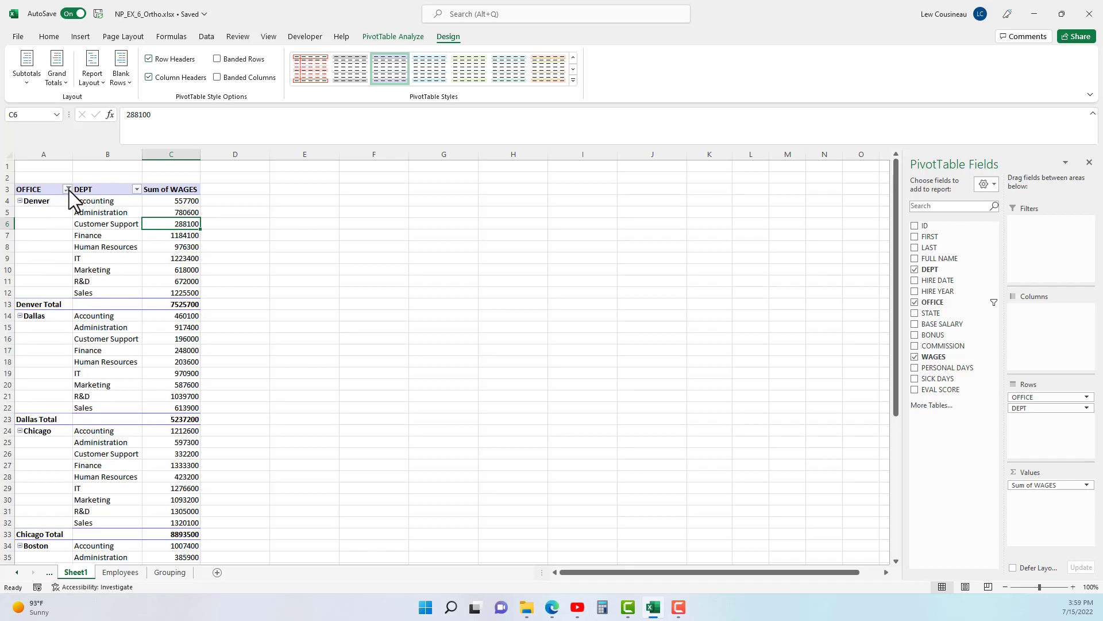
pyautogui.click(136, 190)
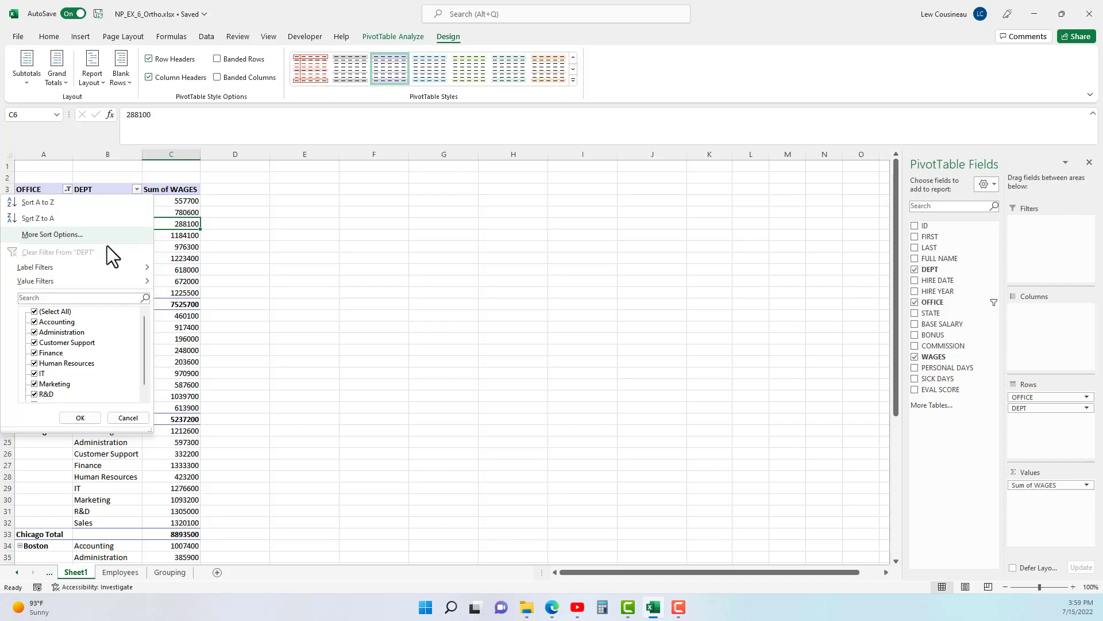
pyautogui.click(35, 321)
pyautogui.click(91, 419)
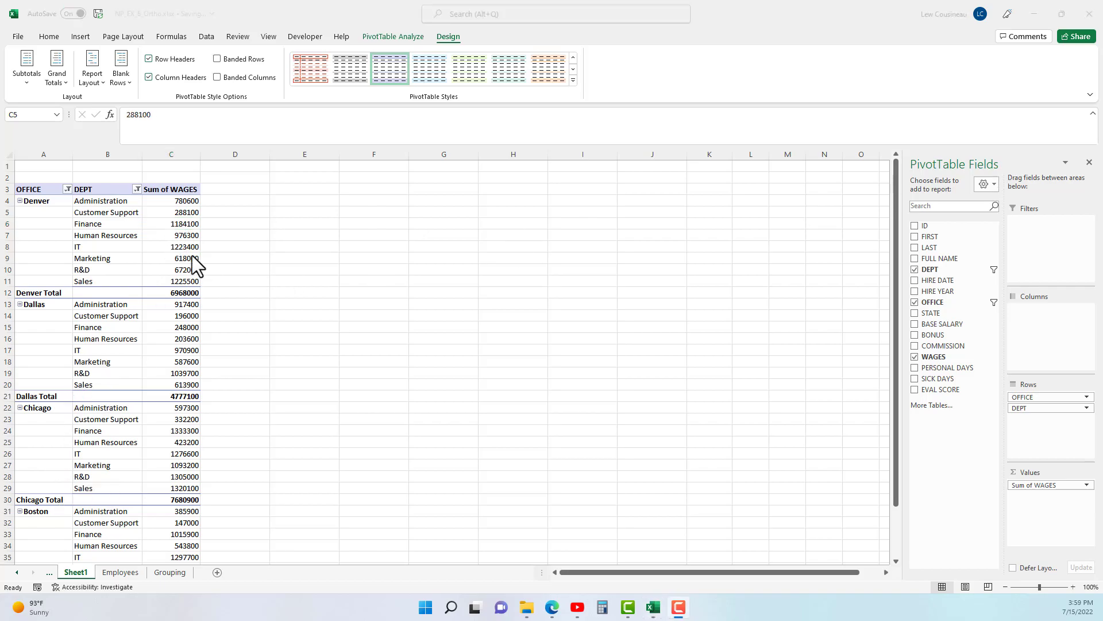
# - Clear the filters from the OFFICE and DEPT fields
pyautogui.click(64, 242)
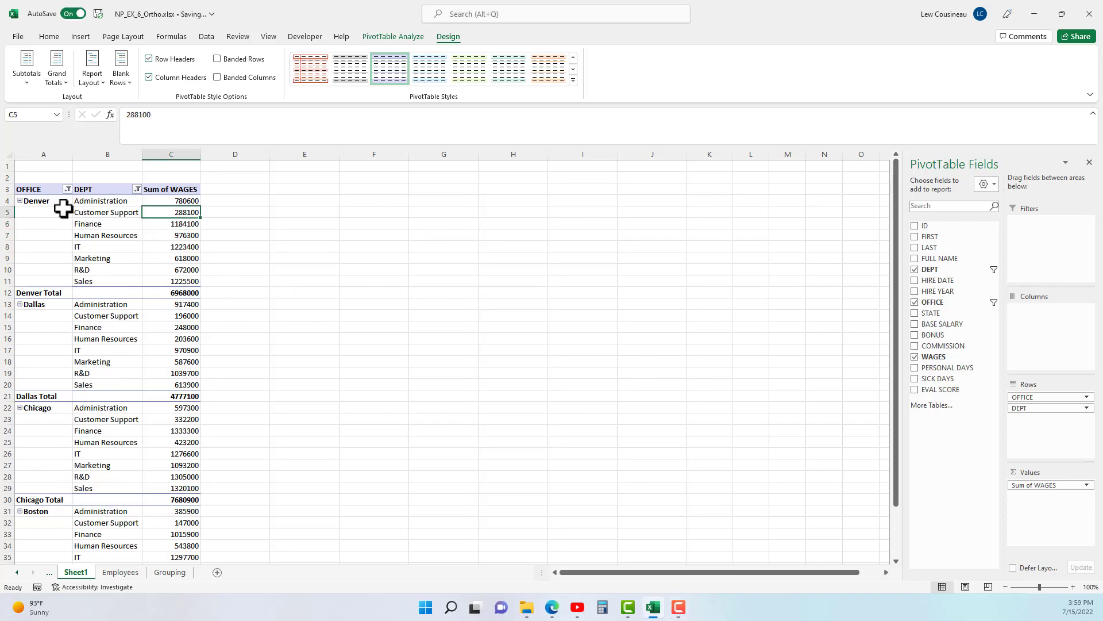
pyautogui.click(66, 190)
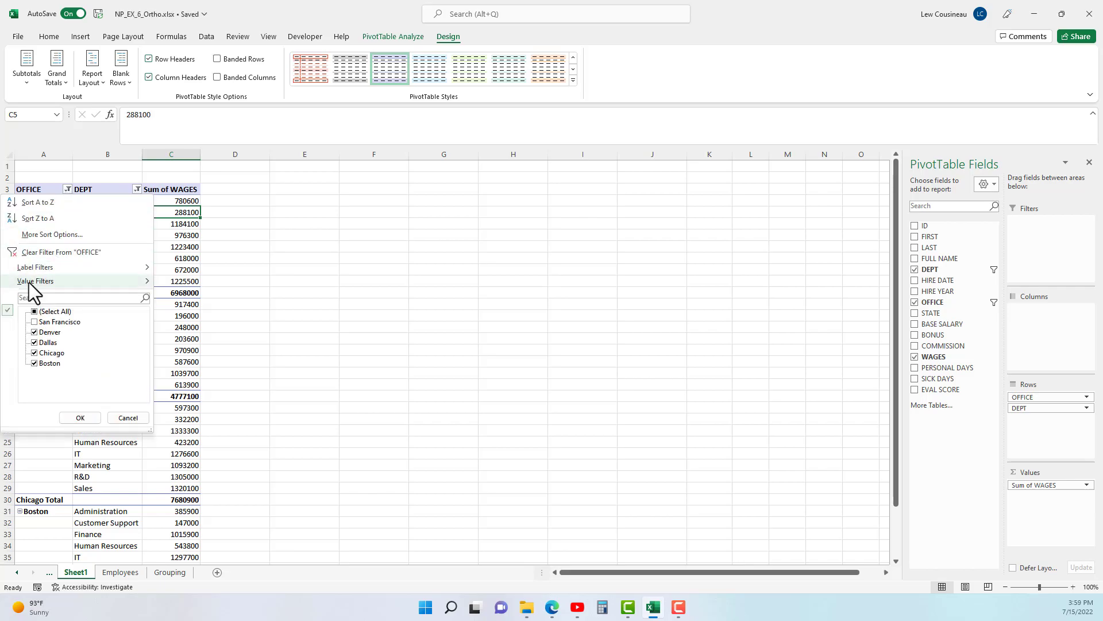
pyautogui.click(40, 252)
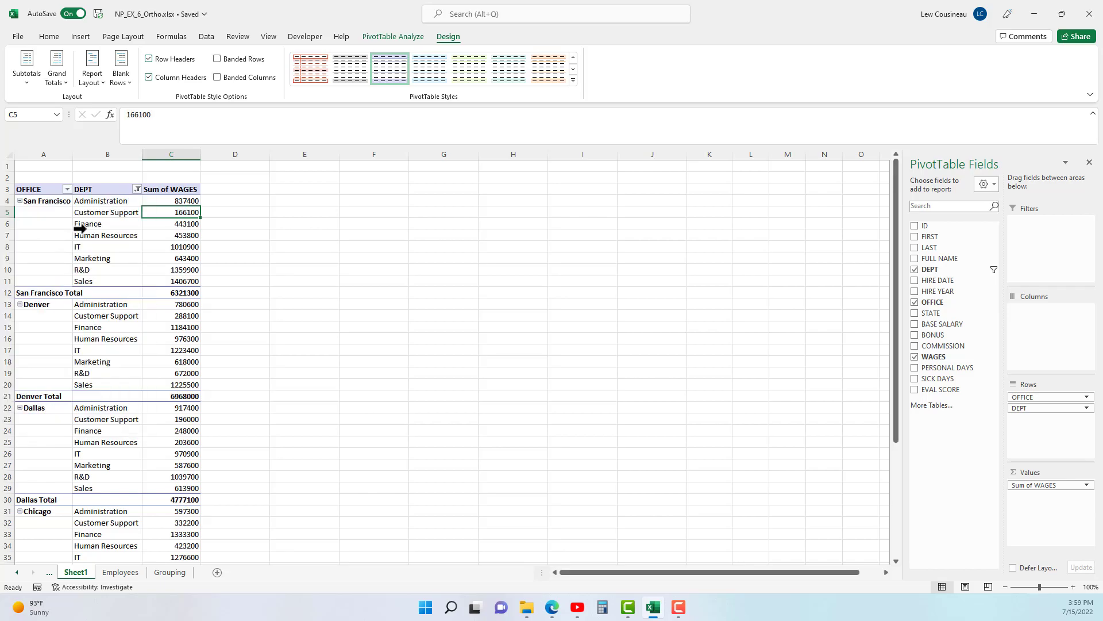
pyautogui.click(137, 189)
pyautogui.click(60, 252)
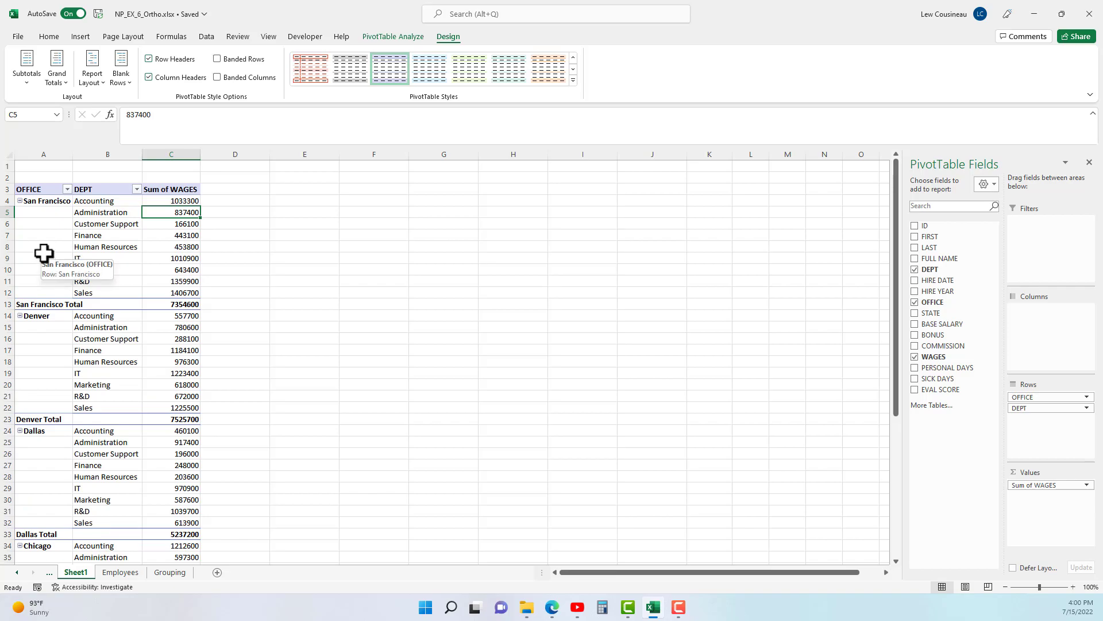
pyautogui.click(106, 222)
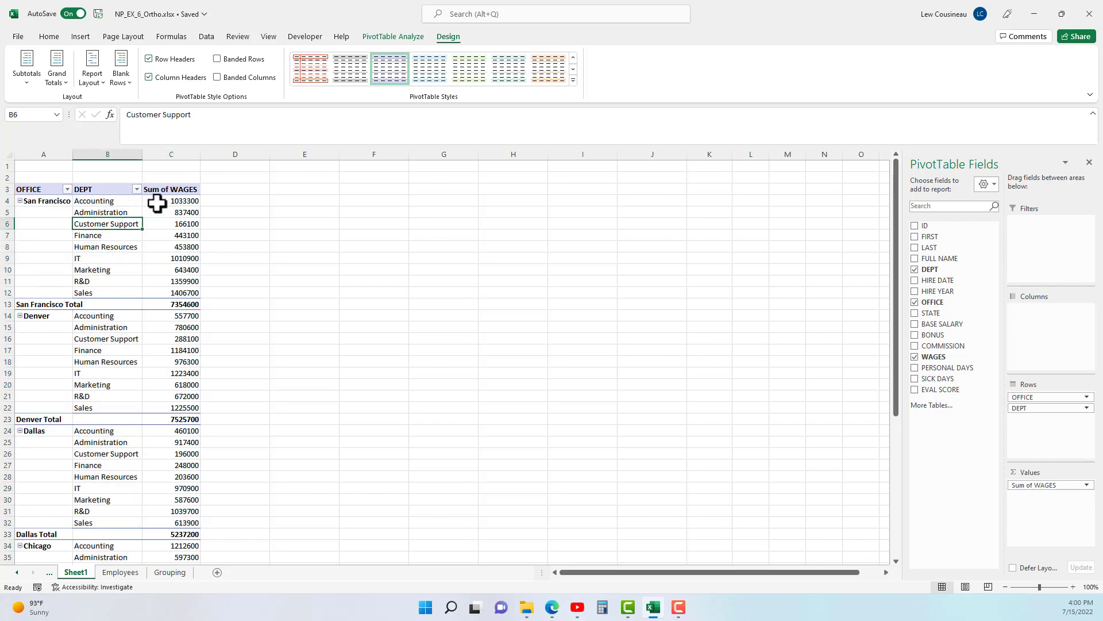
pyautogui.click(173, 202)
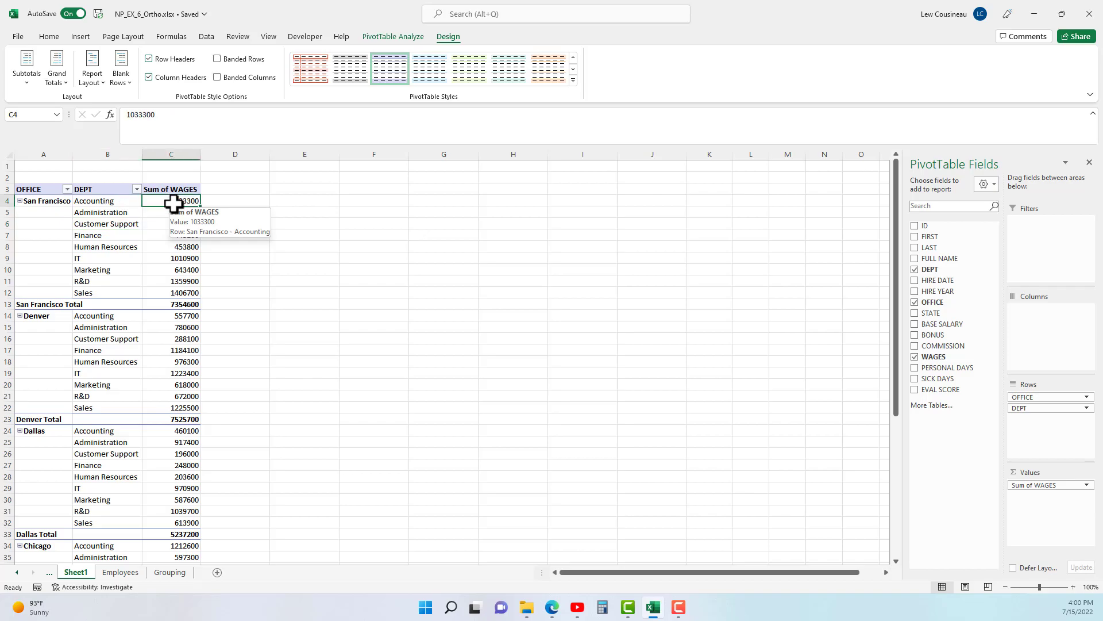
# - Filter the DEPT field to labels that begin with "a", and clear that label filter
pyautogui.click(99, 202)
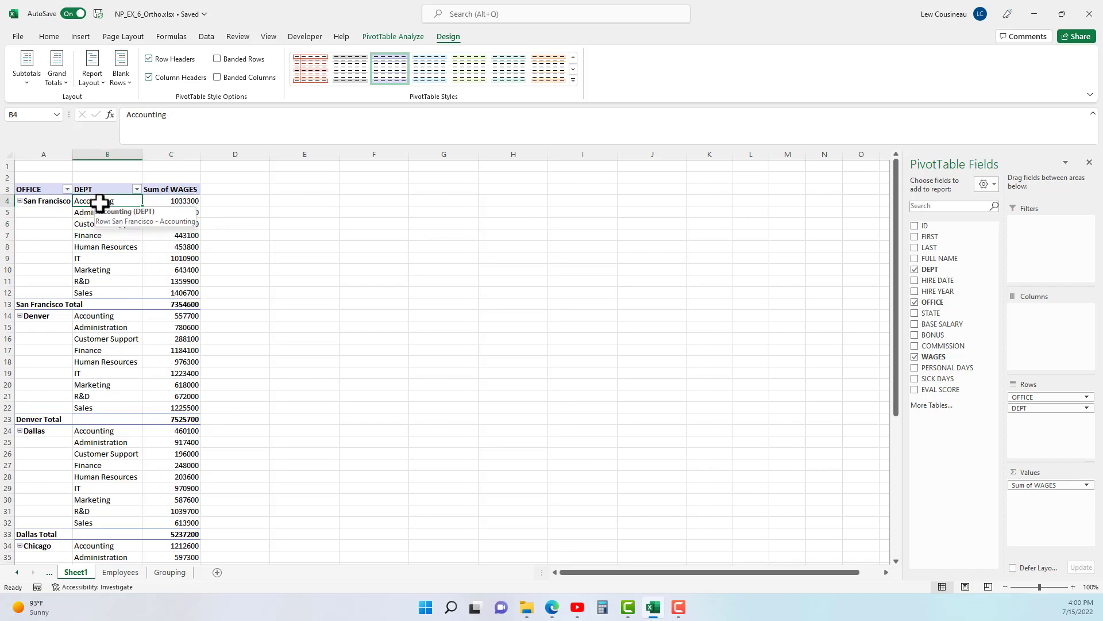
pyautogui.click(136, 189)
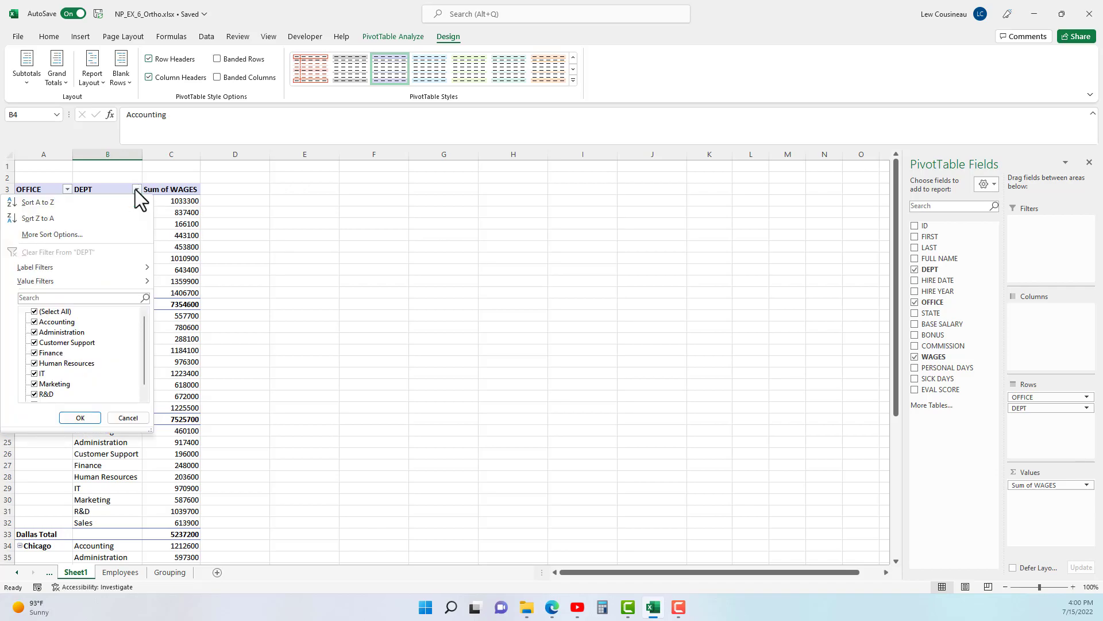
pyautogui.moveTo(57, 265)
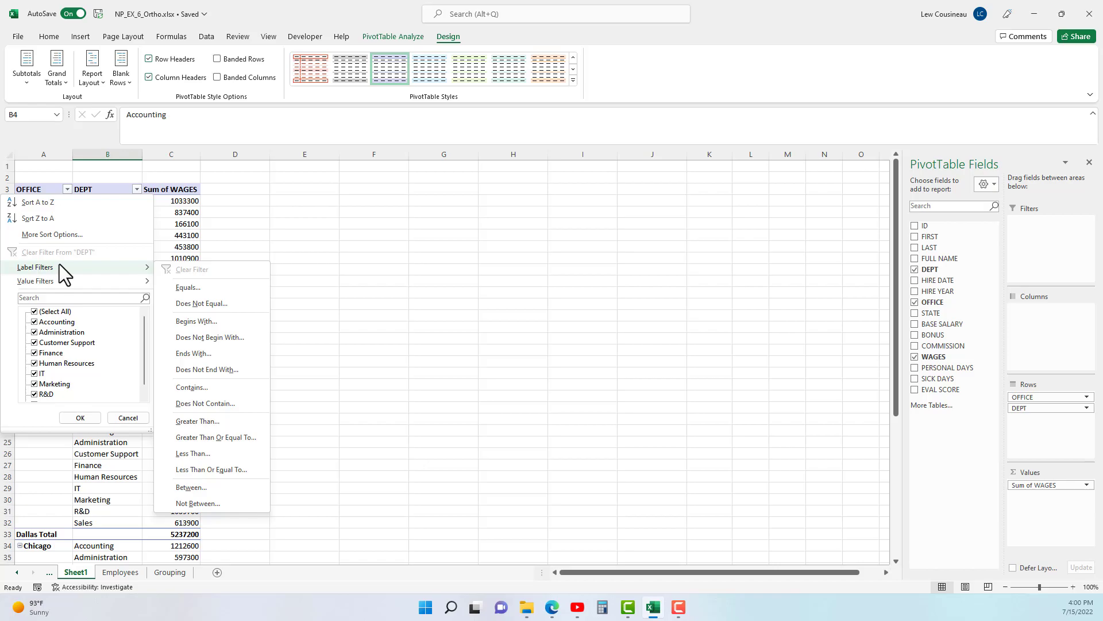
pyautogui.click(195, 319)
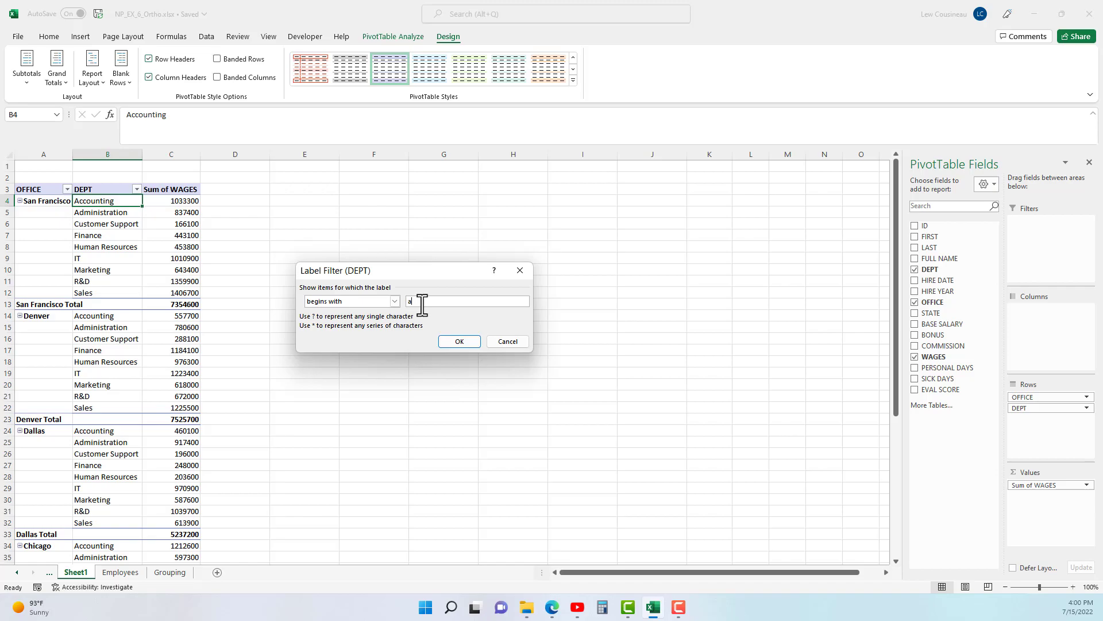
pyautogui.click(450, 340)
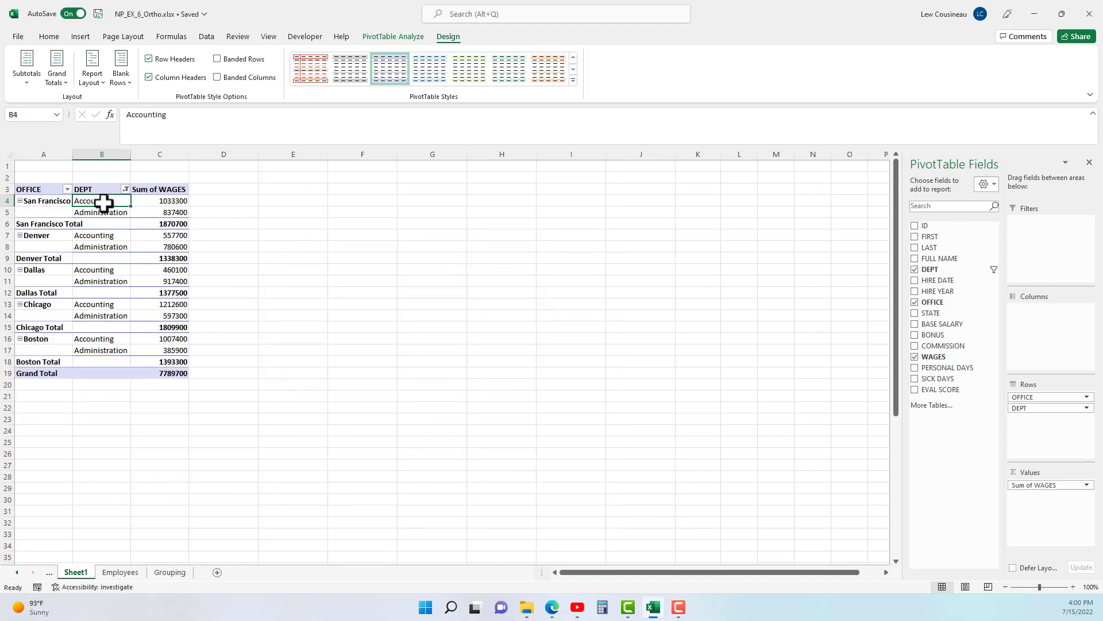
pyautogui.click(126, 189)
pyautogui.click(85, 253)
# - Apply a value filter to the DEPT field showing the top 3 items by Sum of WAGES
pyautogui.click(136, 189)
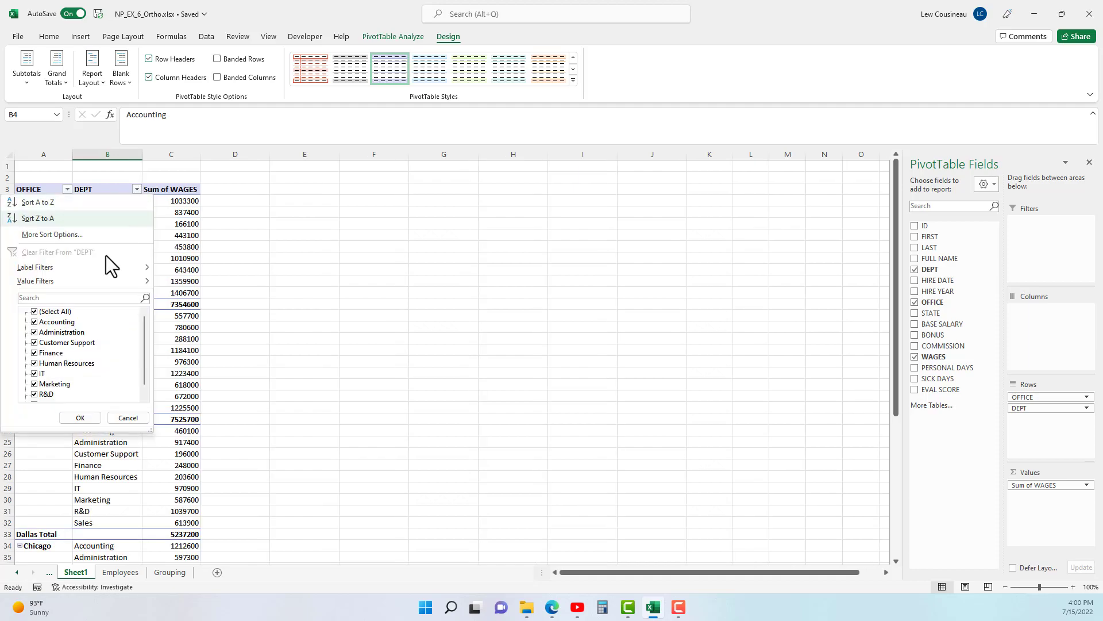
pyautogui.moveTo(84, 281)
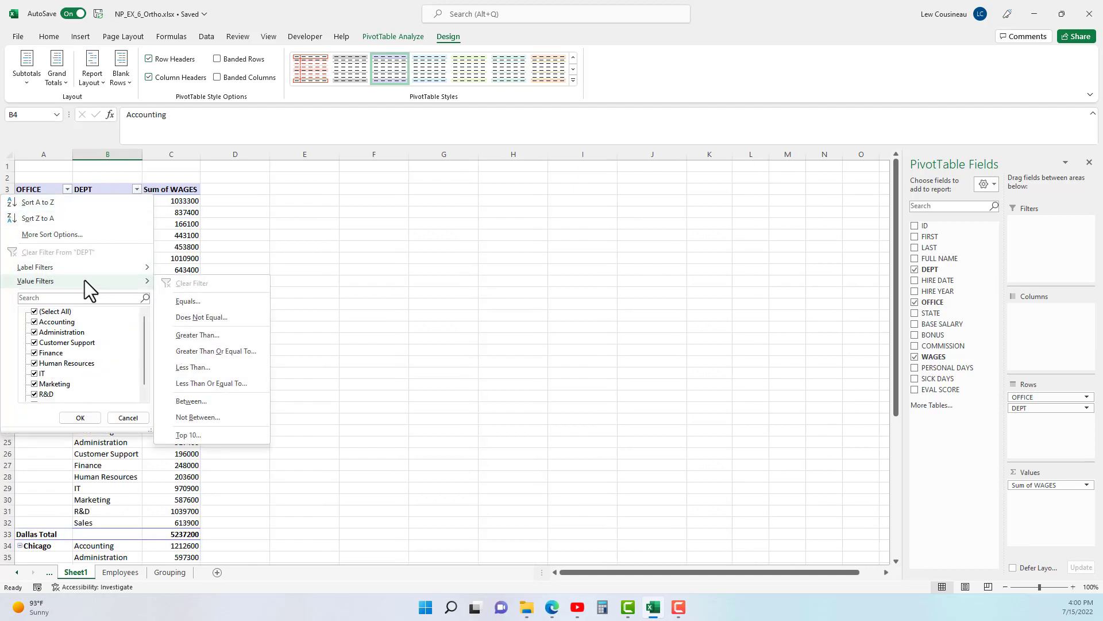
pyautogui.click(195, 437)
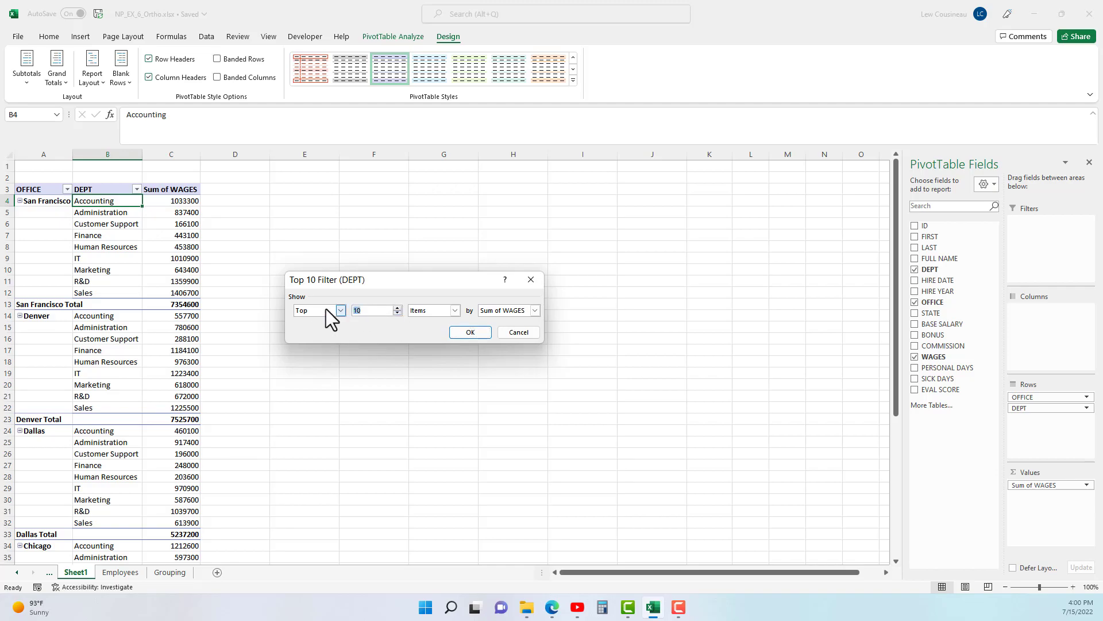
pyautogui.write('3')
pyautogui.click(535, 311)
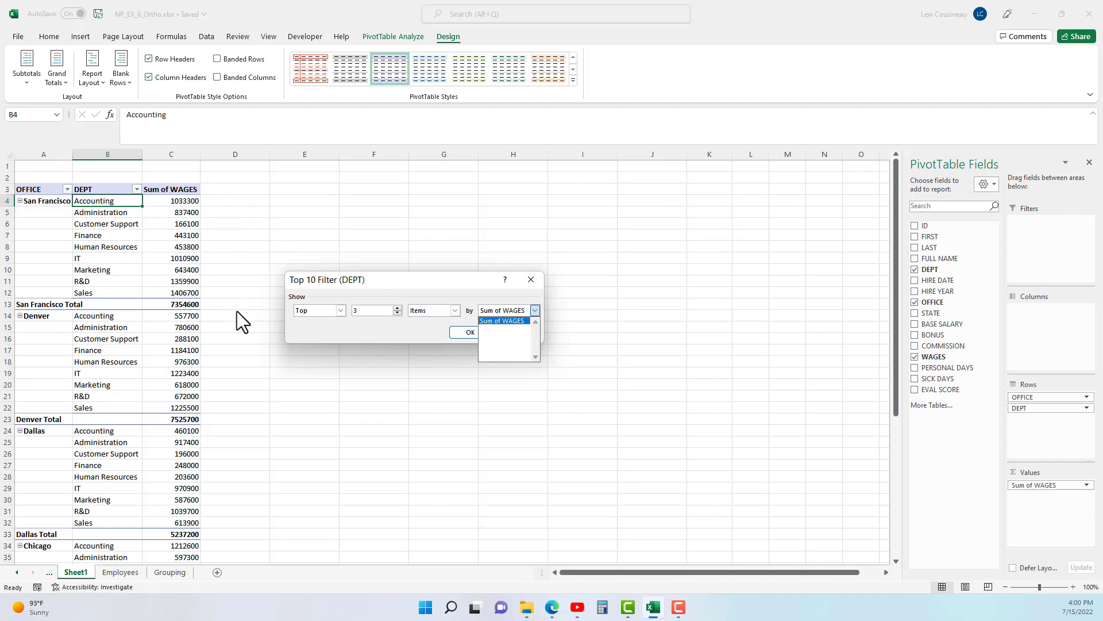
pyautogui.click(505, 321)
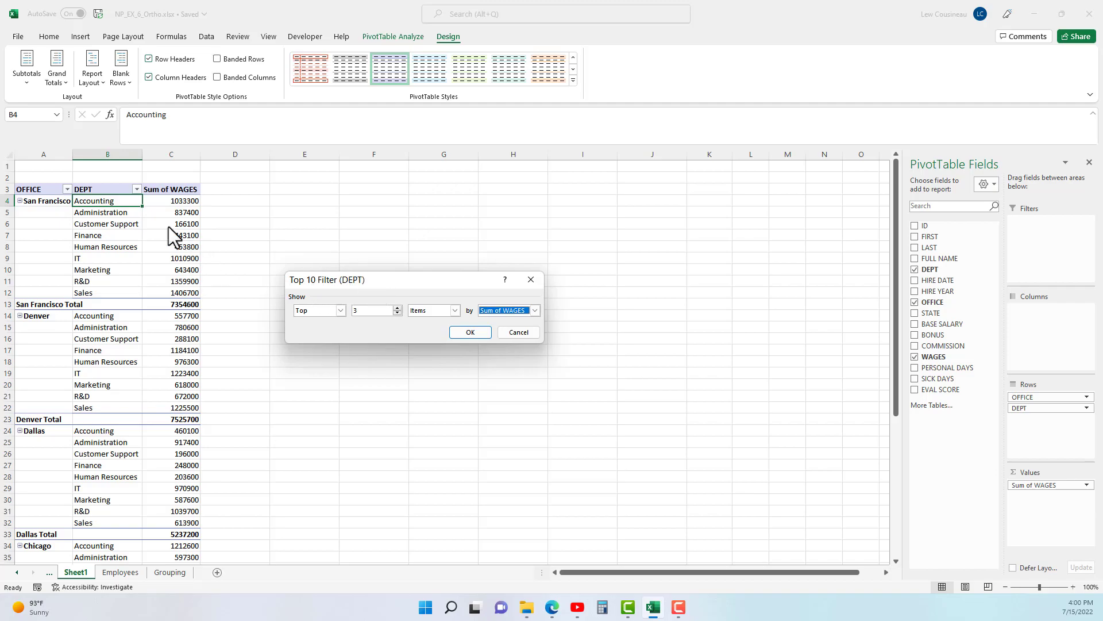
pyautogui.click(470, 332)
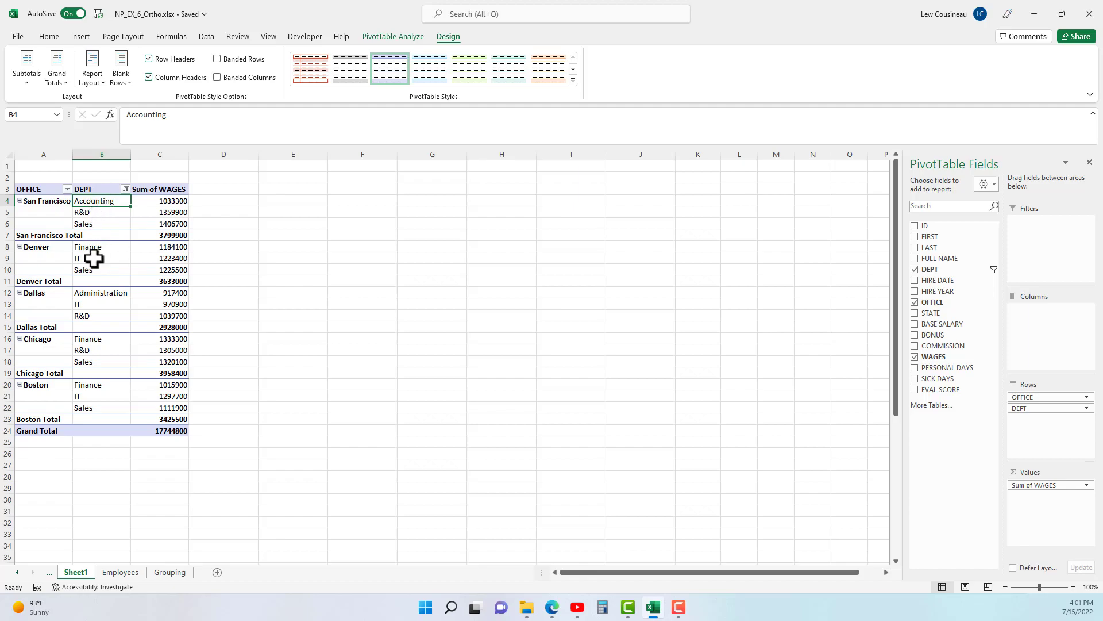
# - Review the highest departmental wages within each office, and clear the filter from the DEPT field
pyautogui.moveTo(174, 202); pyautogui.dragTo(175, 362)
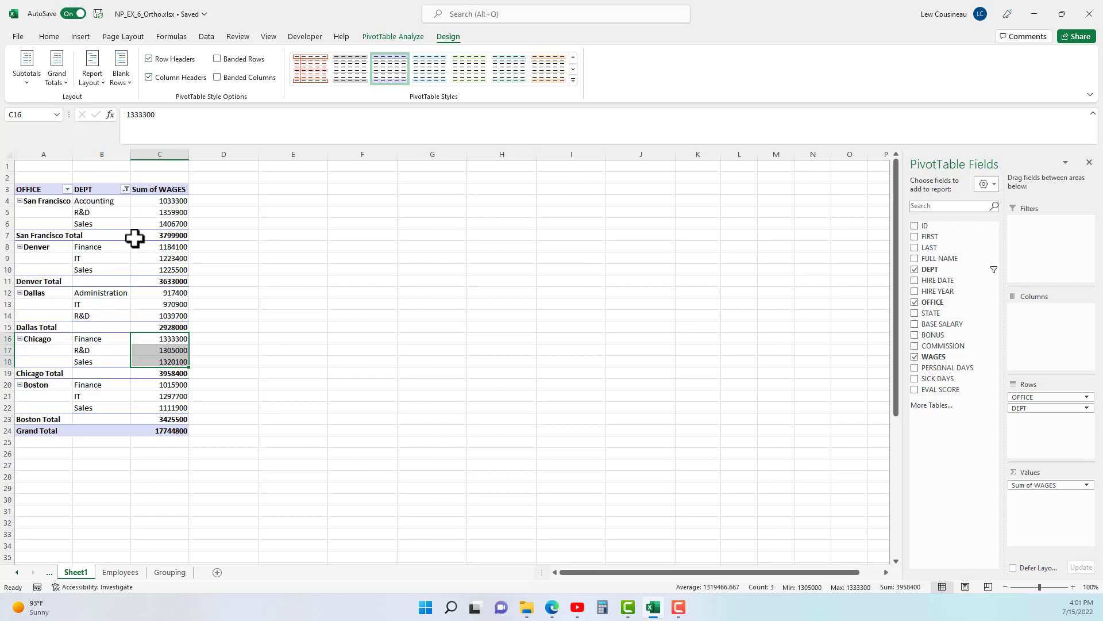
pyautogui.click(126, 190)
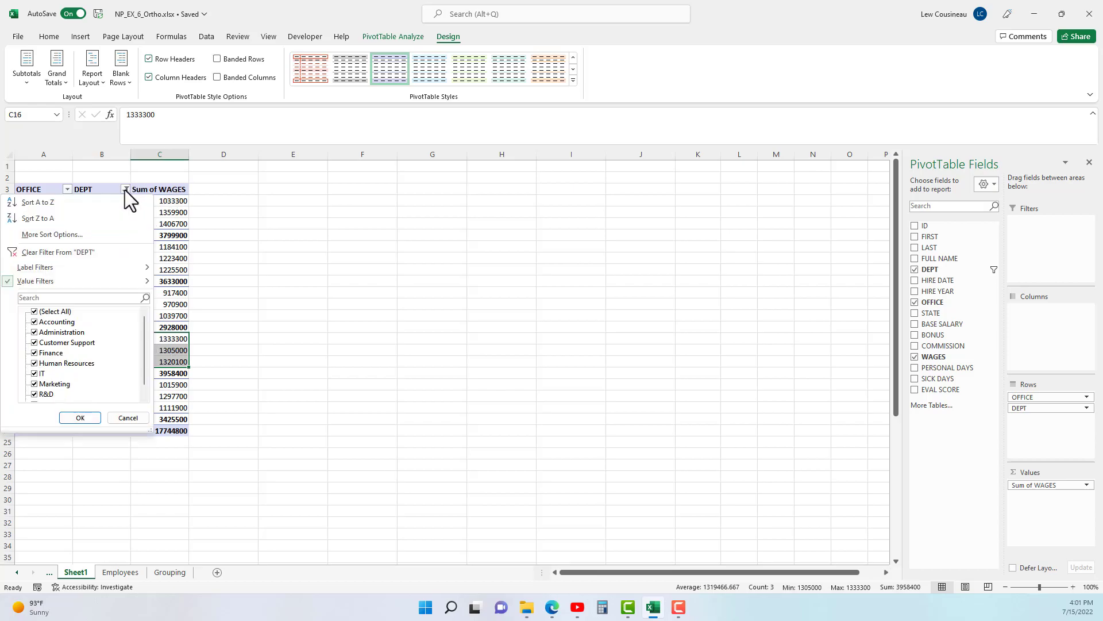
pyautogui.click(69, 252)
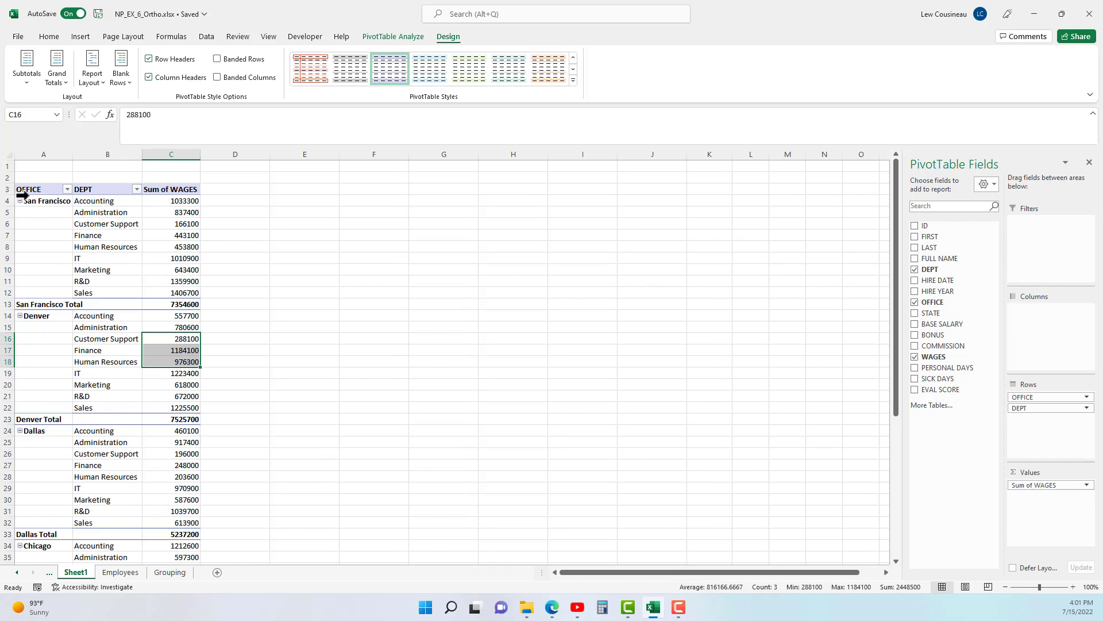
# - Apply a value filter to the OFFICE field showing the top 3 items by Sum of WAGES
pyautogui.click(67, 190)
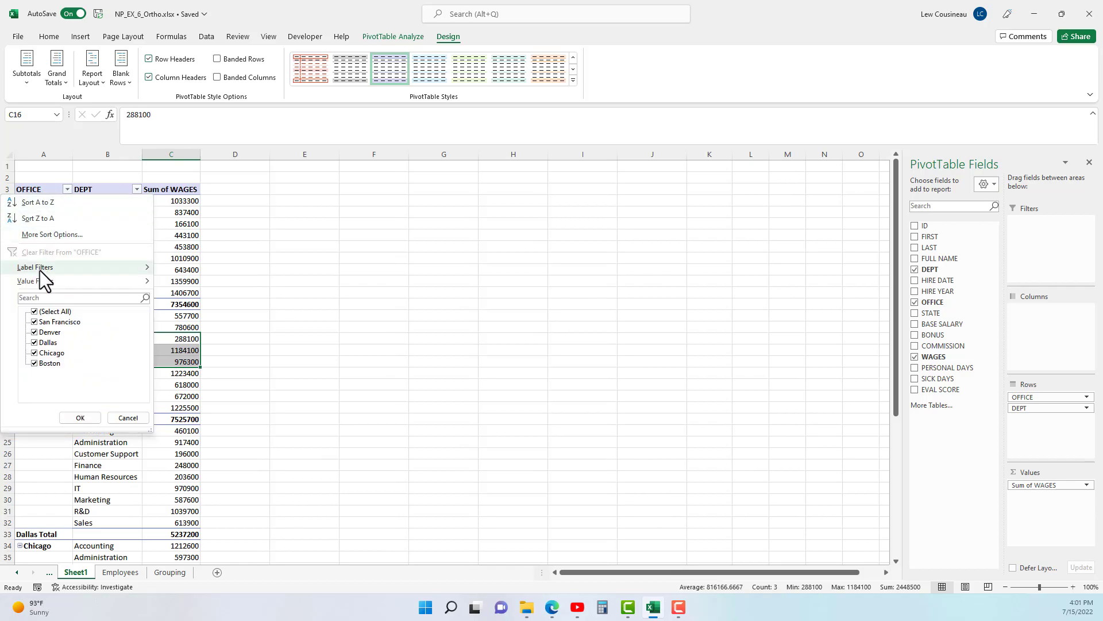
pyautogui.moveTo(40, 271)
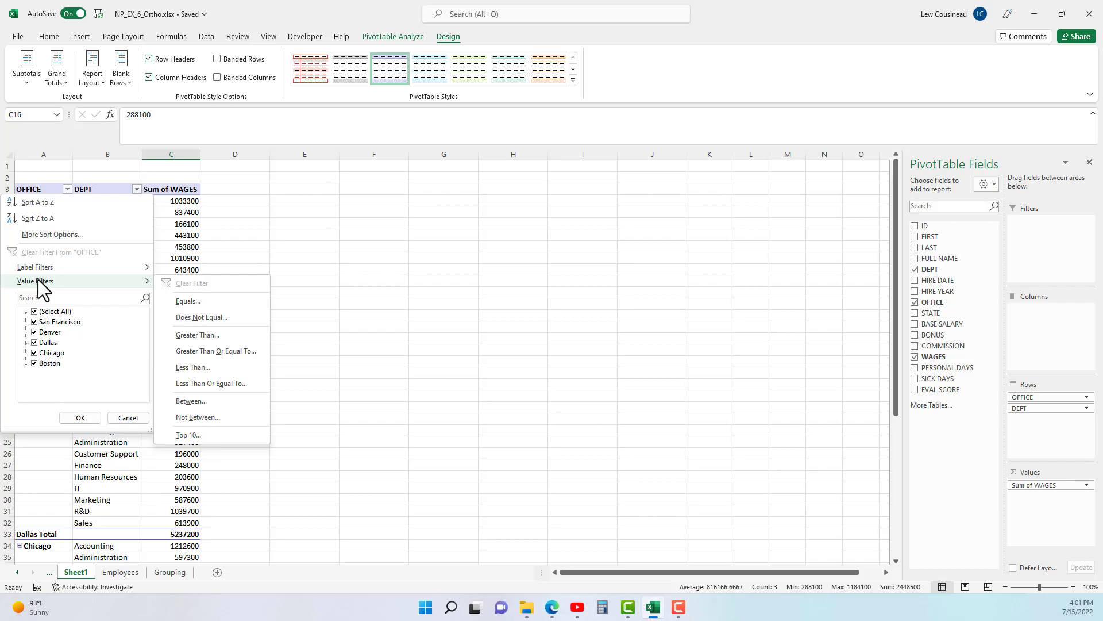
pyautogui.click(188, 435)
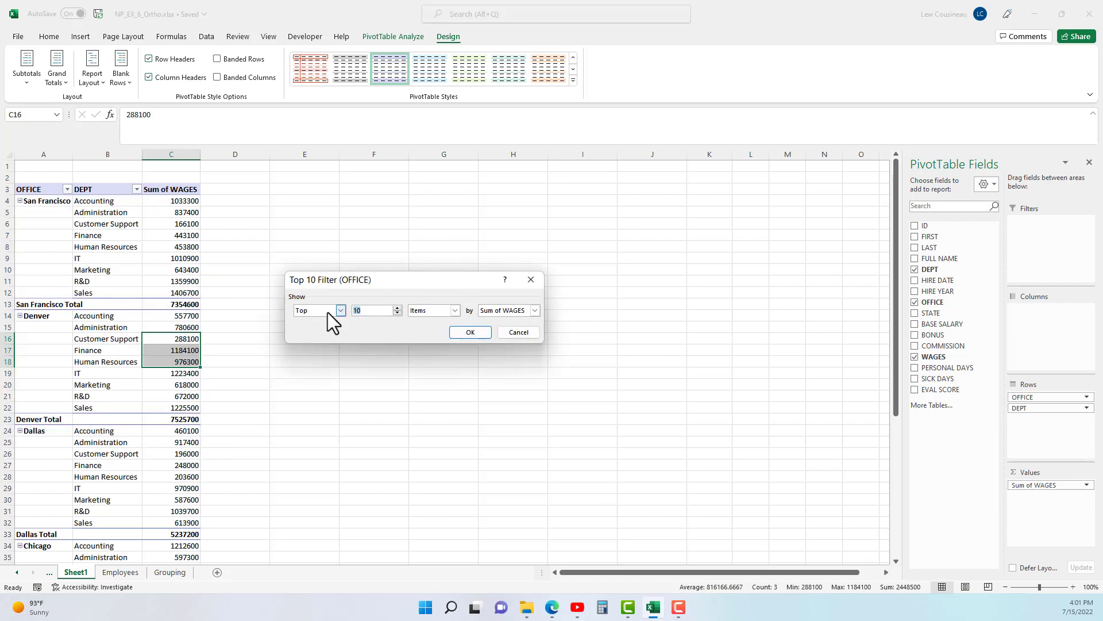
pyautogui.write('3')
pyautogui.click(455, 310)
pyautogui.click(457, 308)
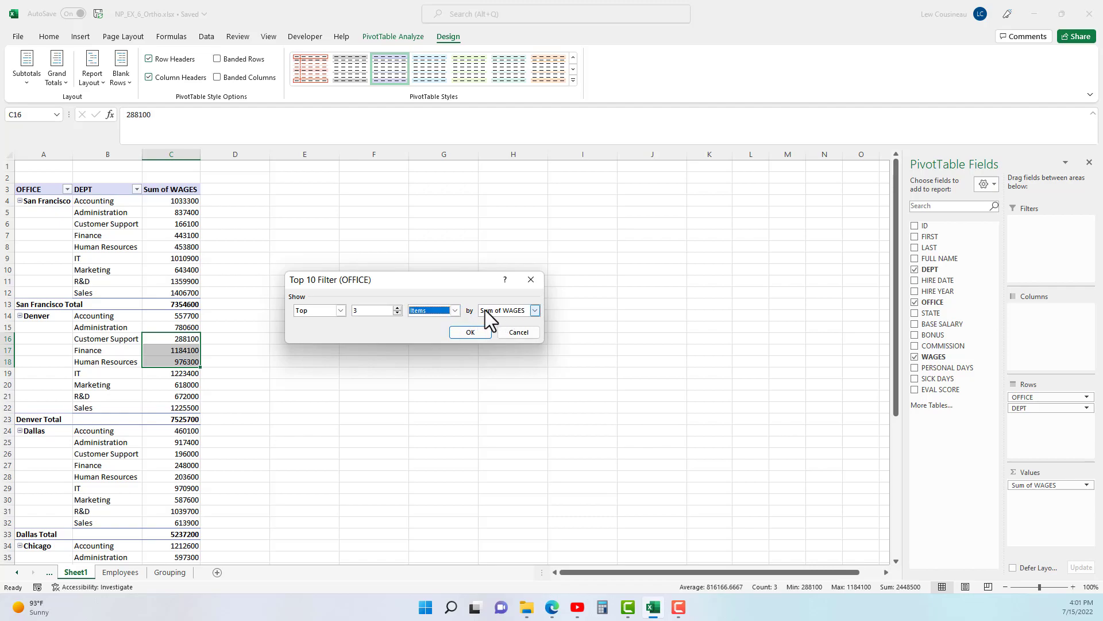
pyautogui.click(470, 332)
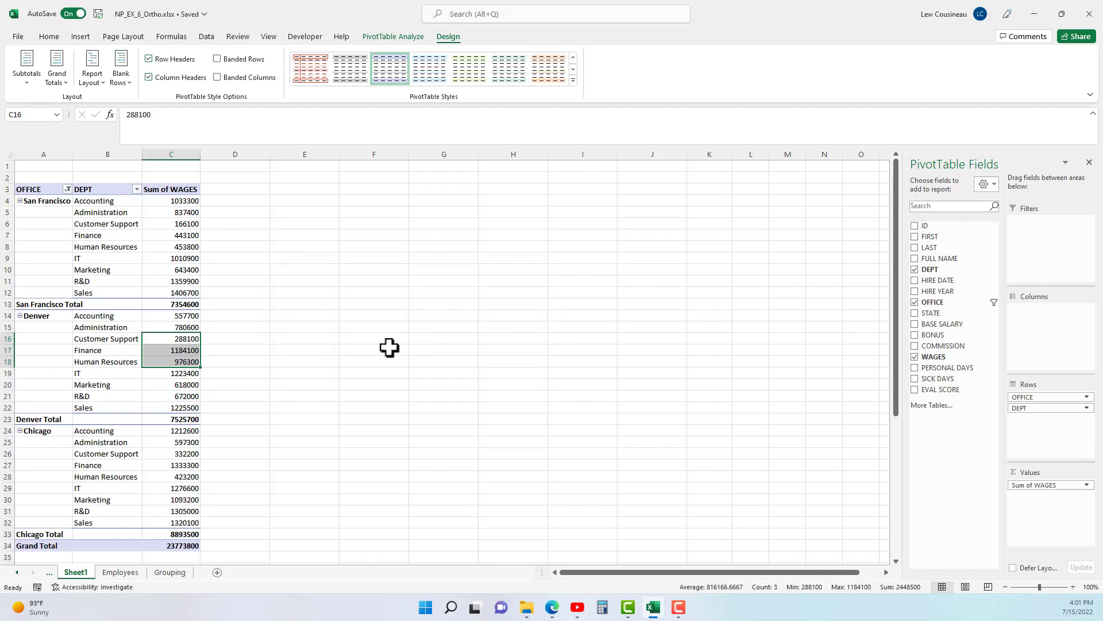
# - Examine which offices remain in the filtered PivotTable and compare their total wages
pyautogui.click(41, 432)
pyautogui.click(46, 316)
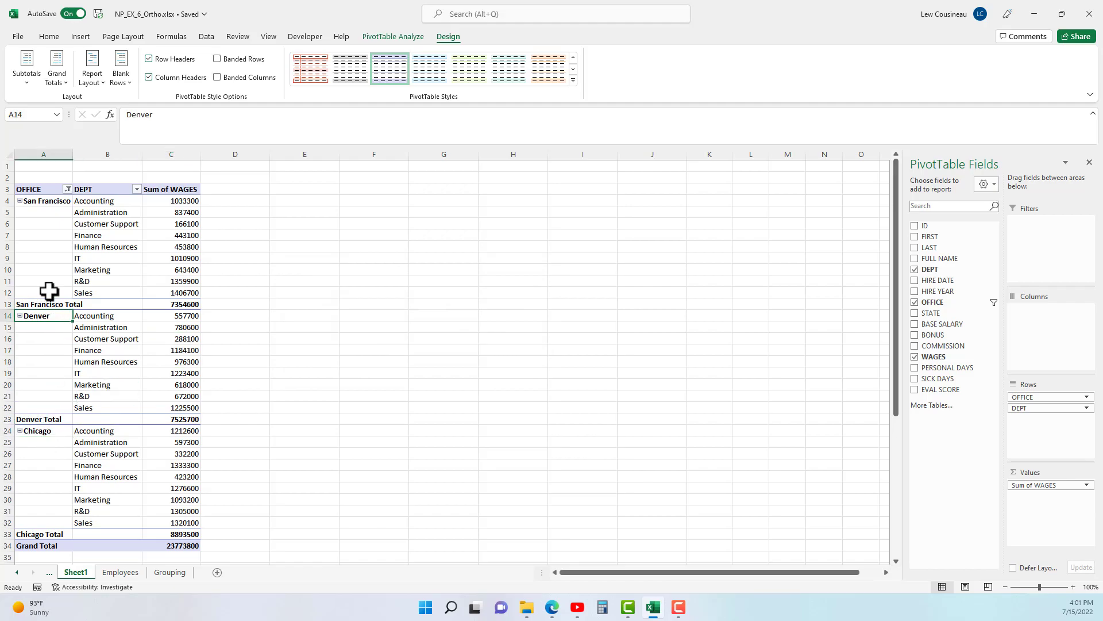
pyautogui.click(37, 210)
pyautogui.scroll(-4, 69, 333)
pyautogui.scroll(4, 86, 408)
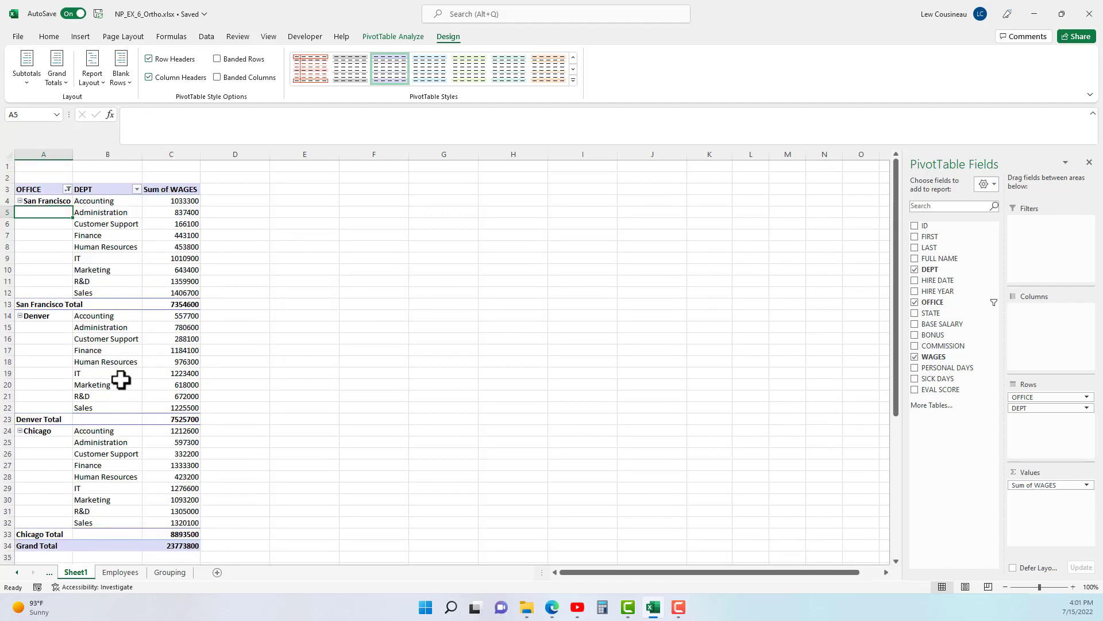
pyautogui.click(185, 305)
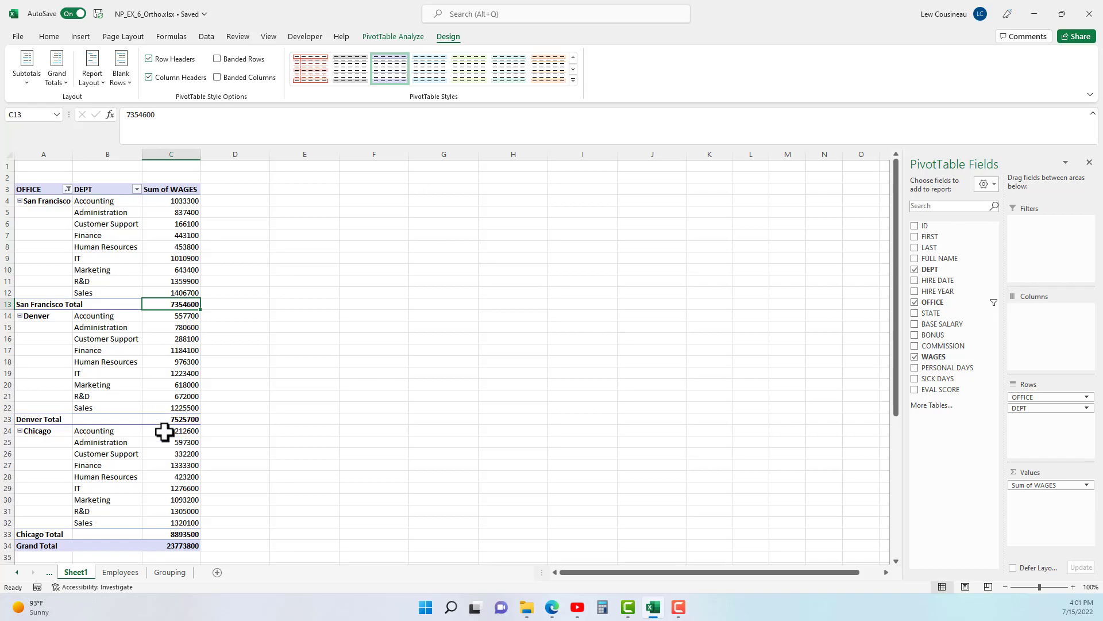
pyautogui.click(172, 420)
pyautogui.click(185, 535)
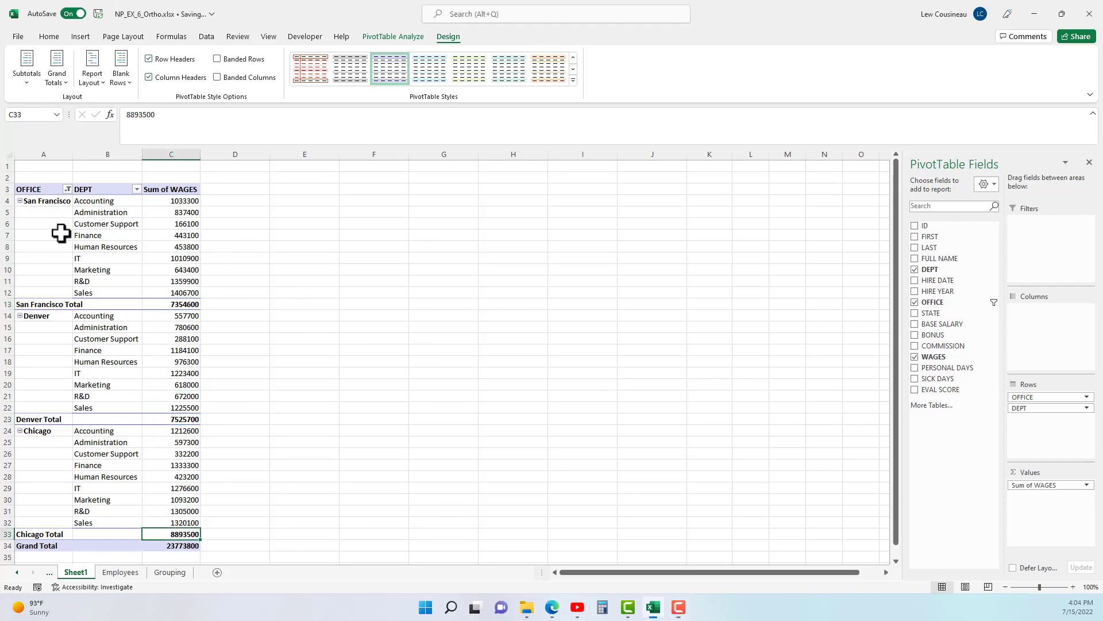
# - Start inserting a slicer for the PivotTable
pyautogui.click(101, 234)
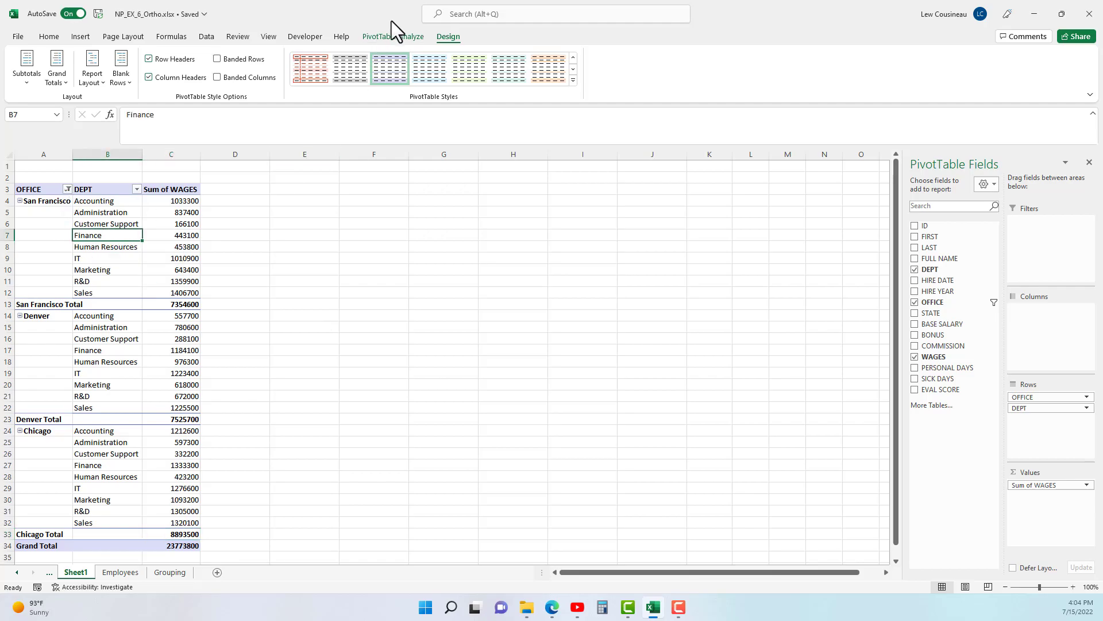
pyautogui.click(400, 36)
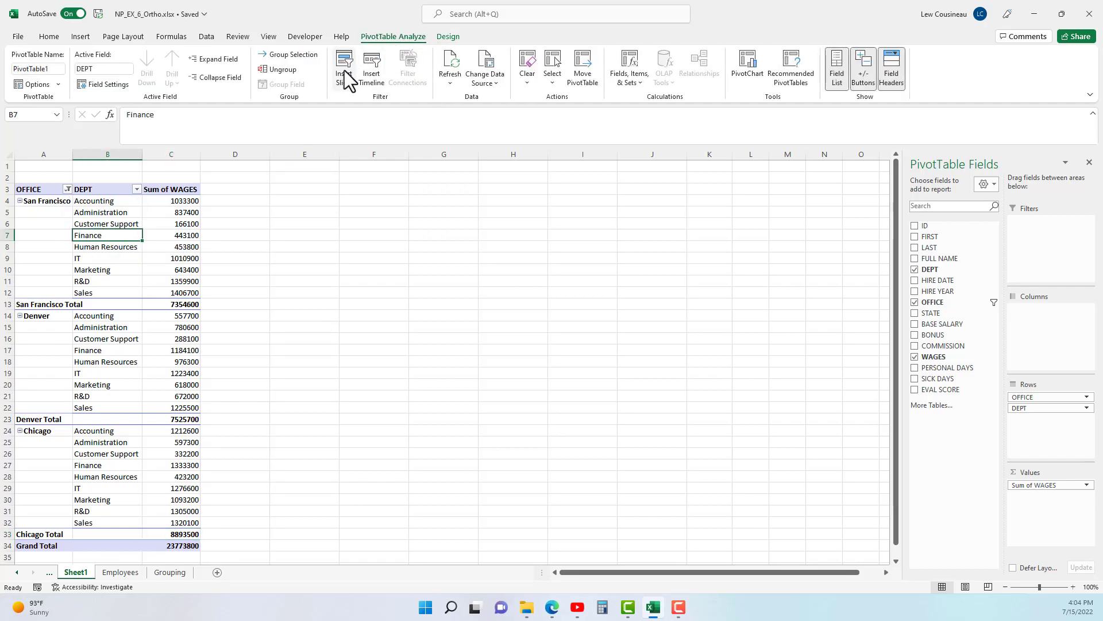